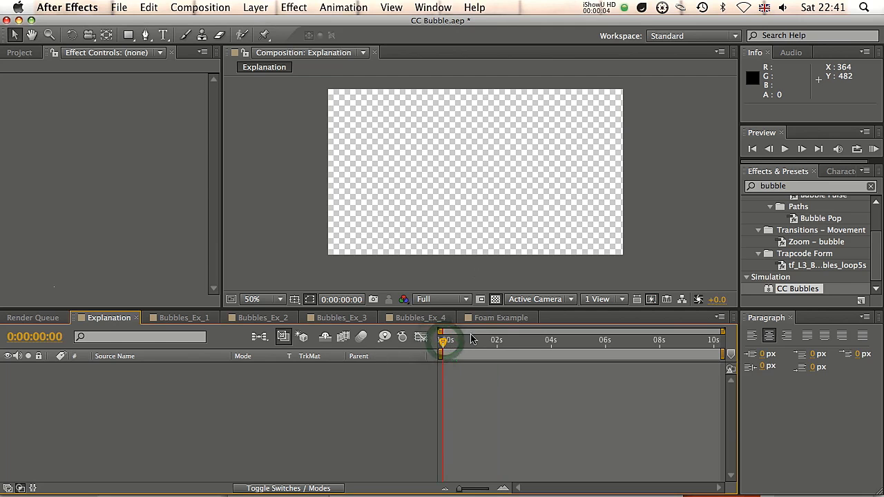
Create an 854 × 480 px magenta solid in the Explanation composition and apply the CC Bubbles effect to it
{"action": "key", "text": "super+y"}
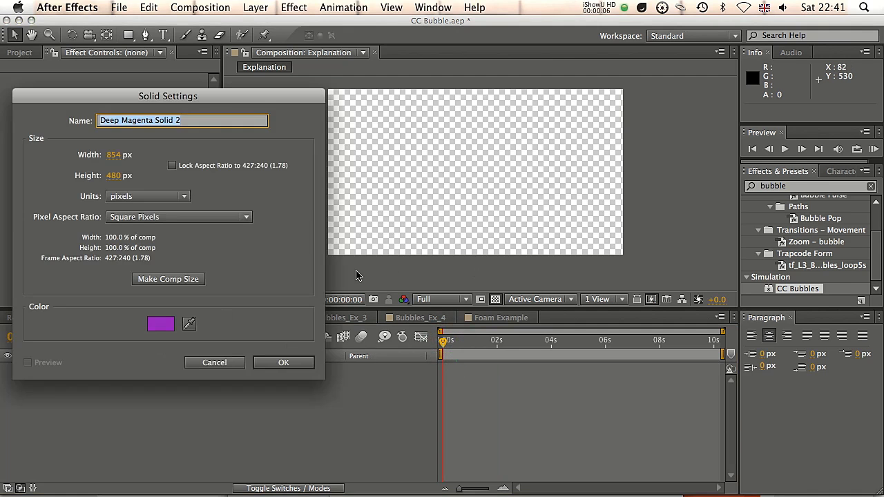
{"action": "key", "text": "Return"}
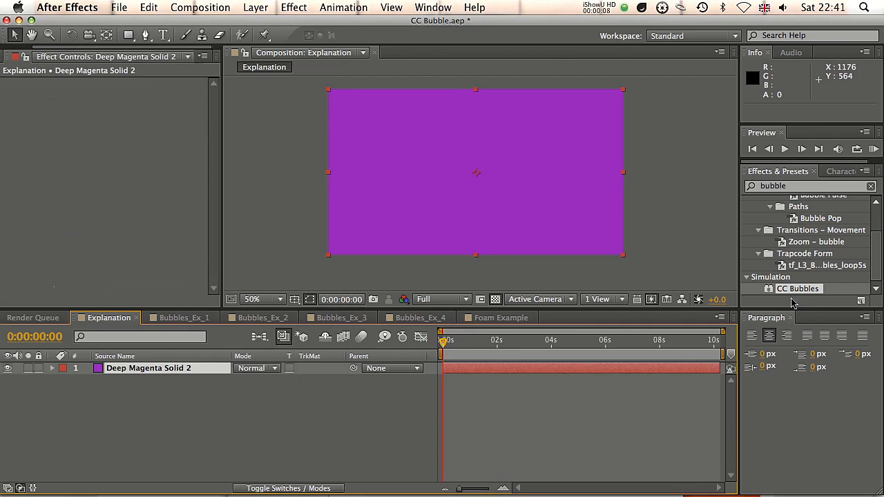
{"action": "left_click_drag", "start_coordinate": [798, 291], "coordinate": [148, 368]}
Show the bubbles at 0:00:03:20 with the transparency grid turned off
{"action": "left_click_drag", "start_coordinate": [442, 340], "coordinate": [546, 341]}
{"action": "left_click", "coordinate": [495, 300]}
{"action": "key", "text": "super+shift+y"}
{"action": "left_click_drag", "start_coordinate": [202, 155], "coordinate": [225, 147]}
{"action": "left_click", "coordinate": [237, 437]}
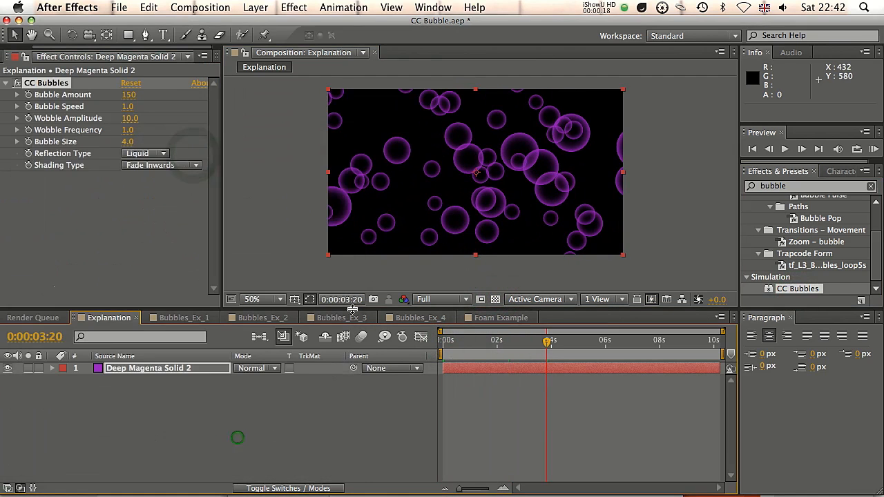
{"action": "left_click", "coordinate": [166, 387]}
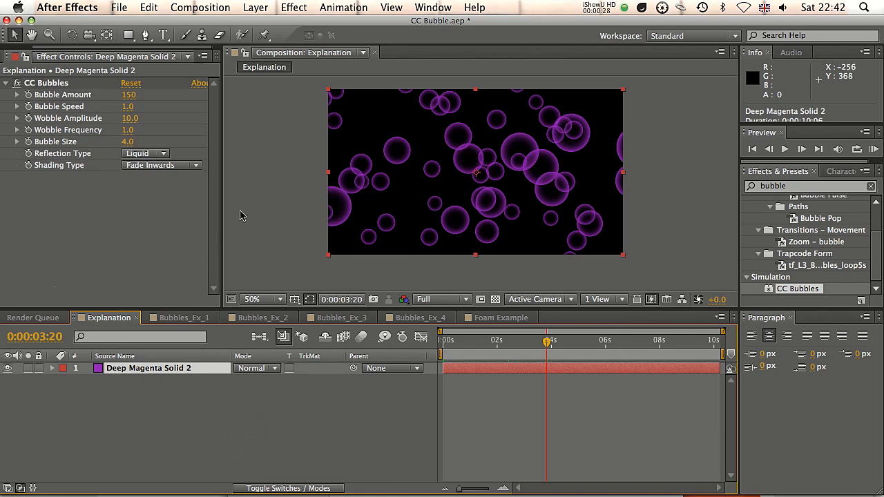
Change the solid's colour from magenta to deep red by shifting its hue, and apply the new solid settings
{"action": "left_click_drag", "start_coordinate": [503, 340], "coordinate": [474, 341]}
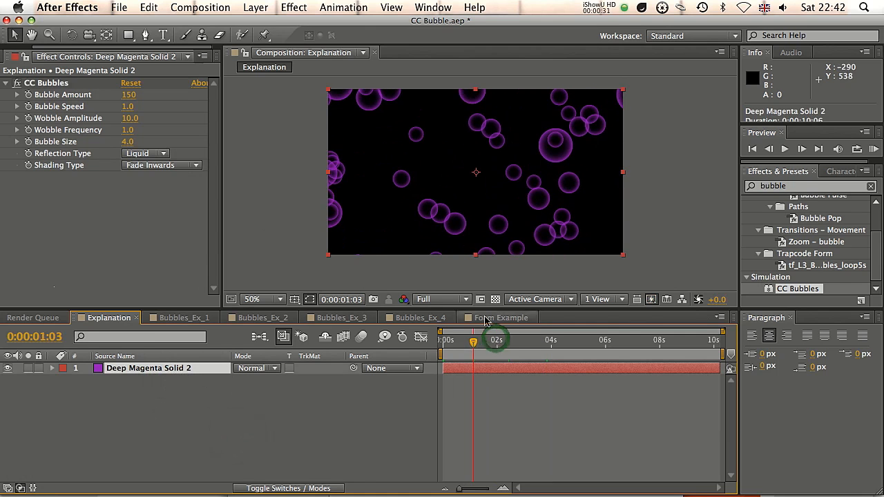
{"action": "key", "text": "super+shift+y"}
{"action": "left_click", "coordinate": [188, 369]}
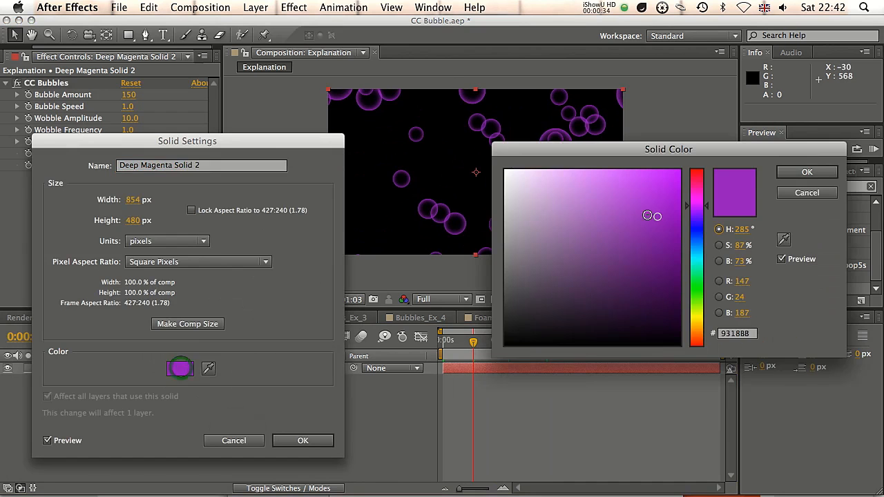
{"action": "left_click_drag", "start_coordinate": [696, 206], "coordinate": [697, 176]}
{"action": "key", "text": "Return"}
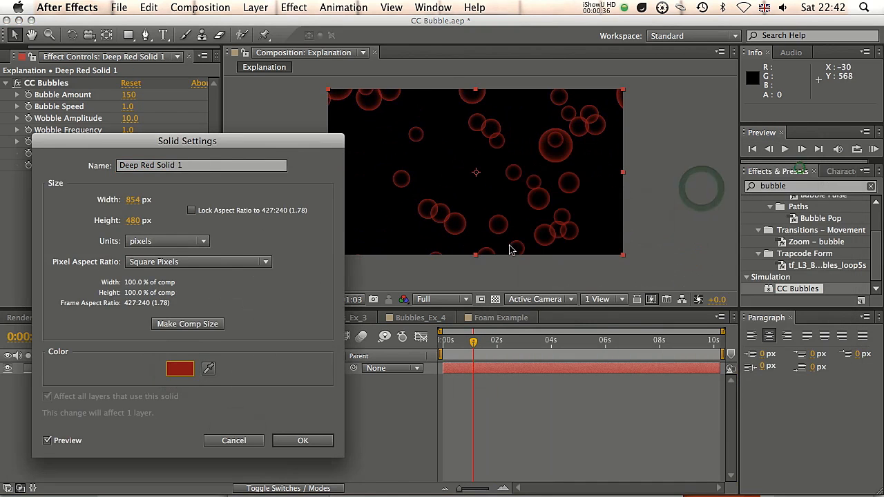
{"action": "left_click", "coordinate": [298, 439]}
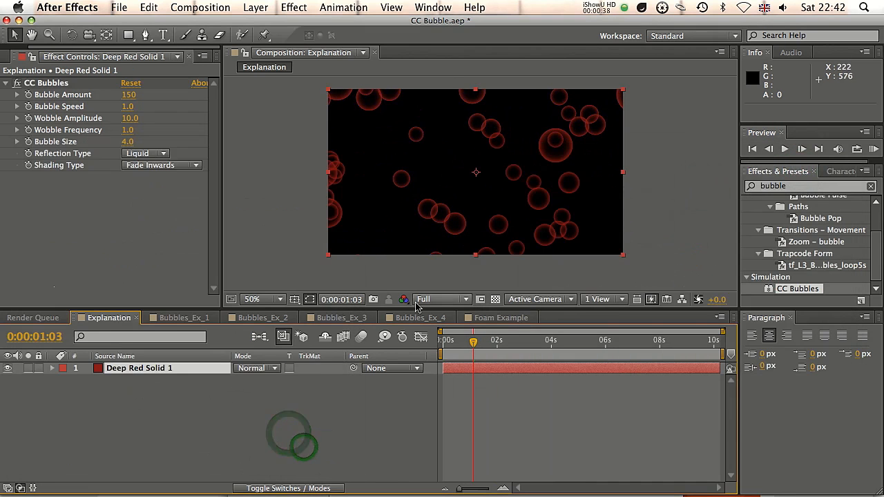
Set CC Bubbles' Bubble Amount to 258 and view the frame at 0:00:03:20
{"action": "left_click", "coordinate": [472, 341]}
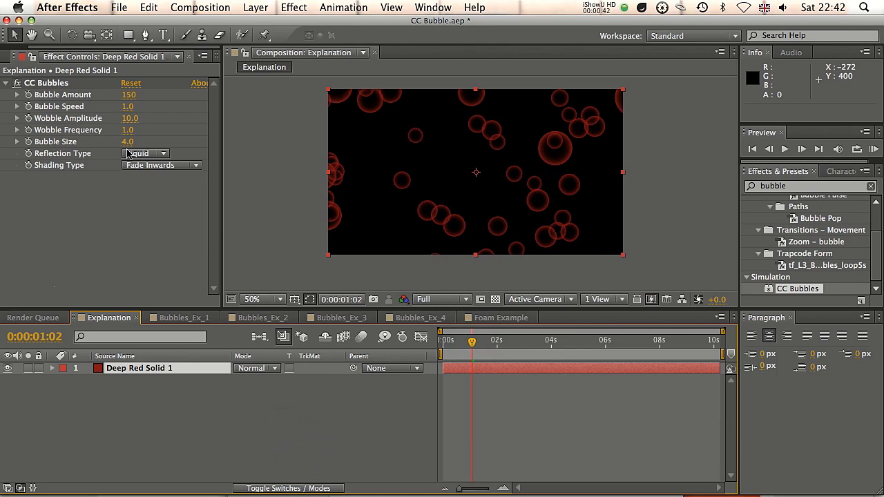
{"action": "left_click_drag", "start_coordinate": [126, 100], "coordinate": [236, 92]}
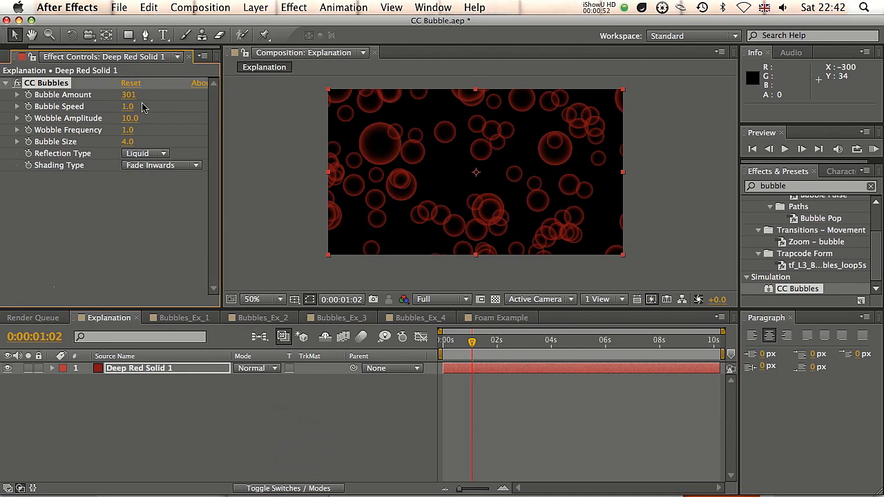
{"action": "left_click_drag", "start_coordinate": [130, 101], "coordinate": [110, 99]}
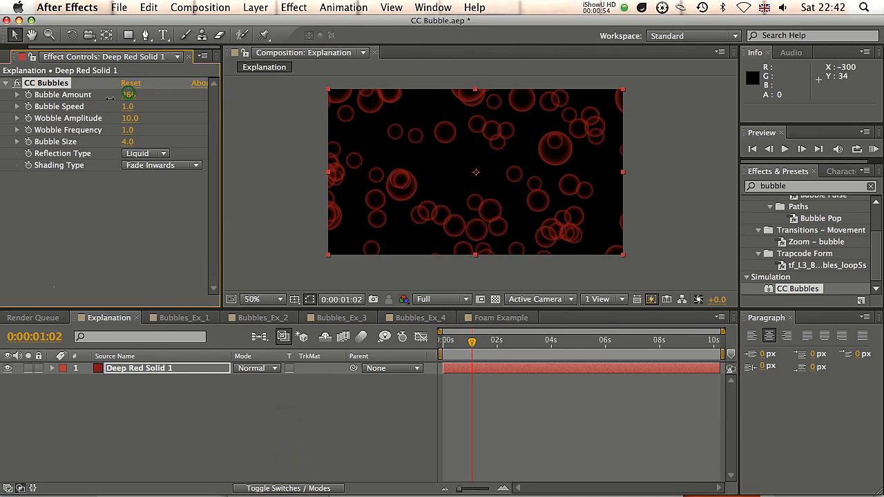
{"action": "left_click_drag", "start_coordinate": [474, 343], "coordinate": [547, 341]}
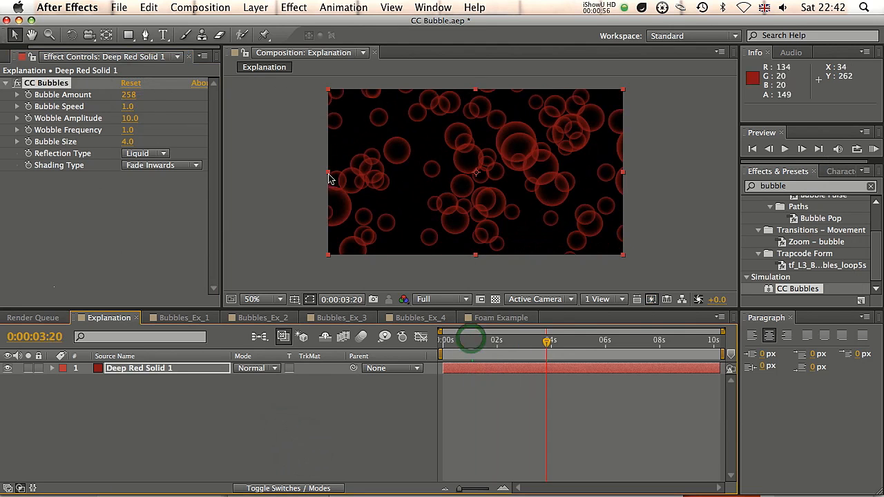
Try a Bubble Speed of 2.7 and check the motion with a RAM preview
{"action": "left_click_drag", "start_coordinate": [127, 108], "coordinate": [365, 190]}
{"action": "key", "text": "KP_0"}
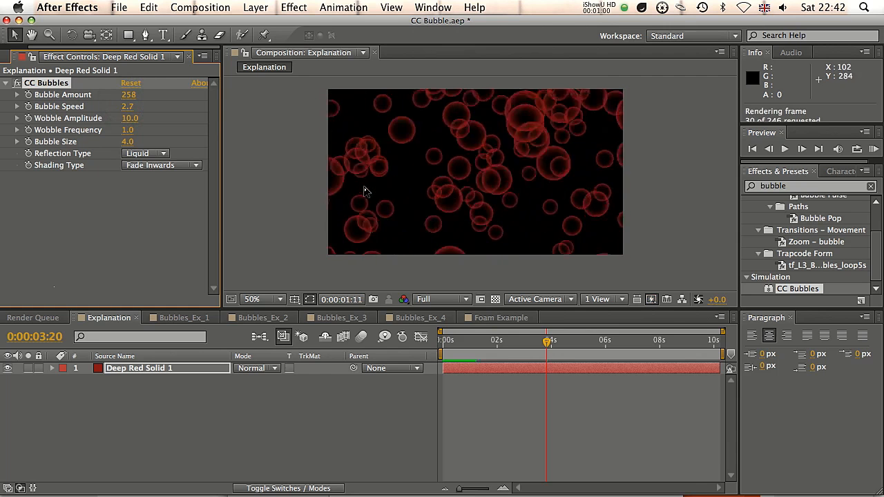
{"action": "key", "text": "space"}
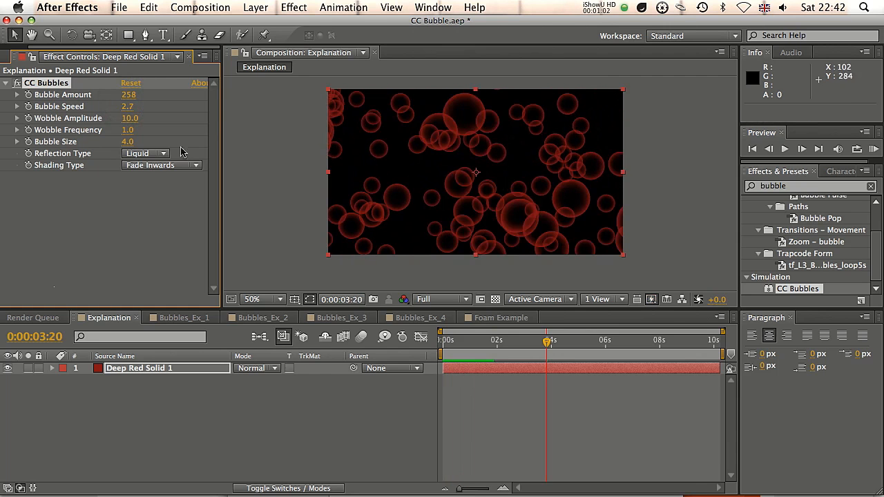
Set the Bubble Speed to -3.6 and check the reversed motion with a RAM preview
{"action": "left_click_drag", "start_coordinate": [127, 109], "coordinate": [489, 4]}
{"action": "key", "text": "KP_0"}
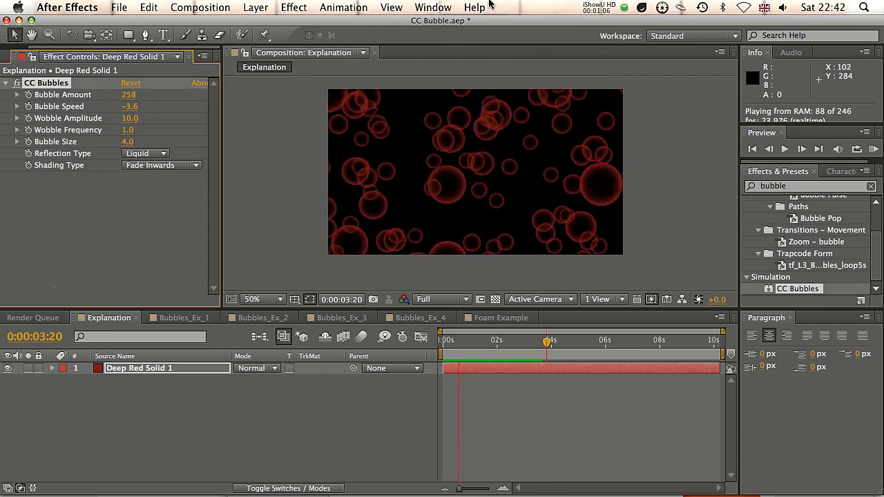
{"action": "key", "text": "space"}
Try a Wobble Amplitude of 177.7 and check it with a RAM preview
{"action": "left_click_drag", "start_coordinate": [131, 118], "coordinate": [290, 119]}
{"action": "key", "text": "KP_0"}
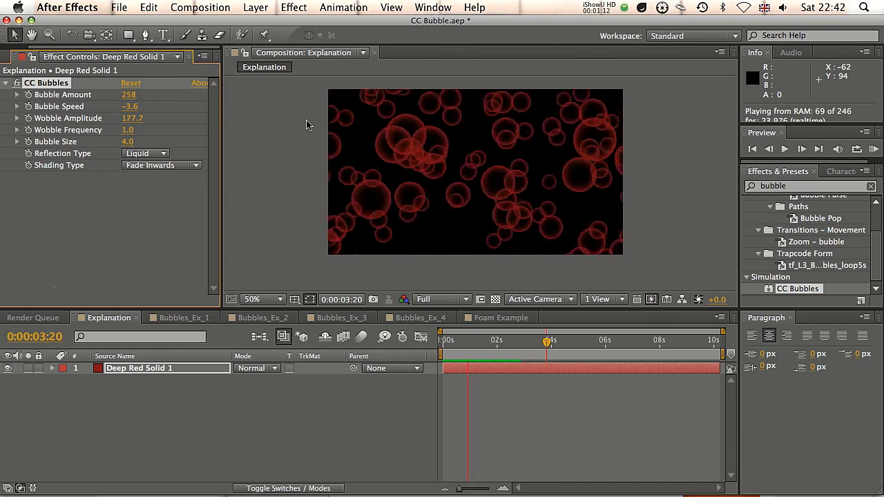
{"action": "key", "text": "space"}
Try a Wobble Frequency of 3.7 in a RAM preview and undo both wobble changes
{"action": "left_click_drag", "start_coordinate": [128, 134], "coordinate": [121, 130]}
{"action": "key", "text": "KP_0"}
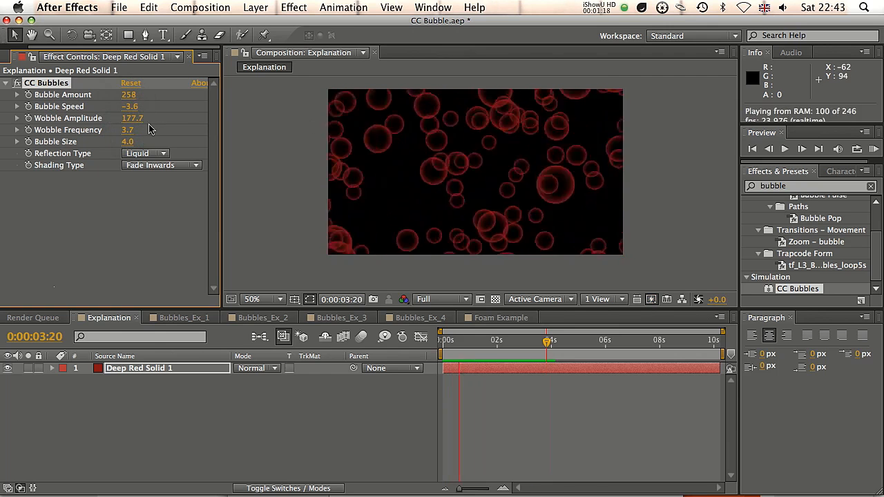
{"action": "key", "text": "space"}
{"action": "key", "text": "ctrl+z"}
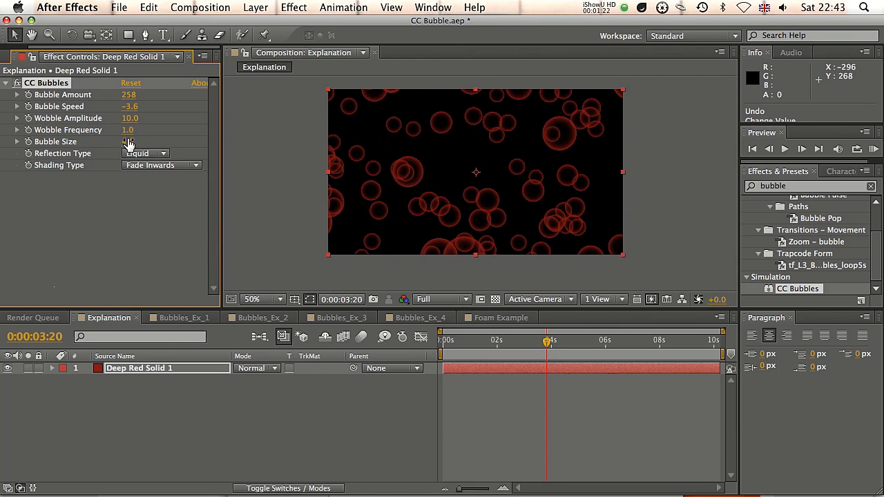
Test larger and smaller bubbles and set the Bubble Size to 10.2
{"action": "left_click_drag", "start_coordinate": [127, 141], "coordinate": [228, 133]}
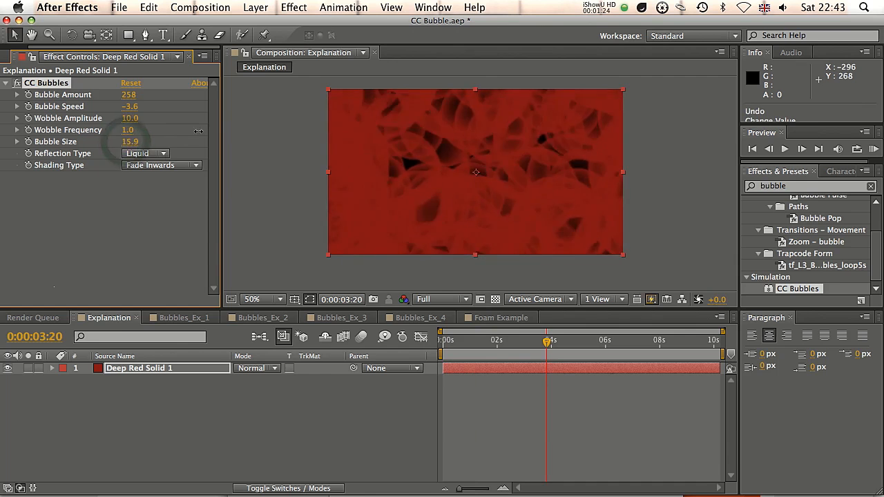
{"action": "left_click_drag", "start_coordinate": [129, 141], "coordinate": [6, 204]}
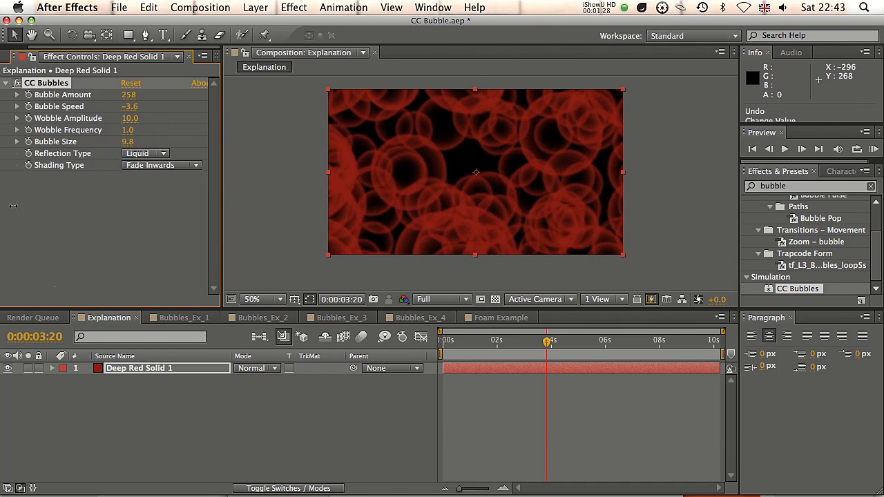
{"action": "left_click_drag", "start_coordinate": [126, 142], "coordinate": [130, 142]}
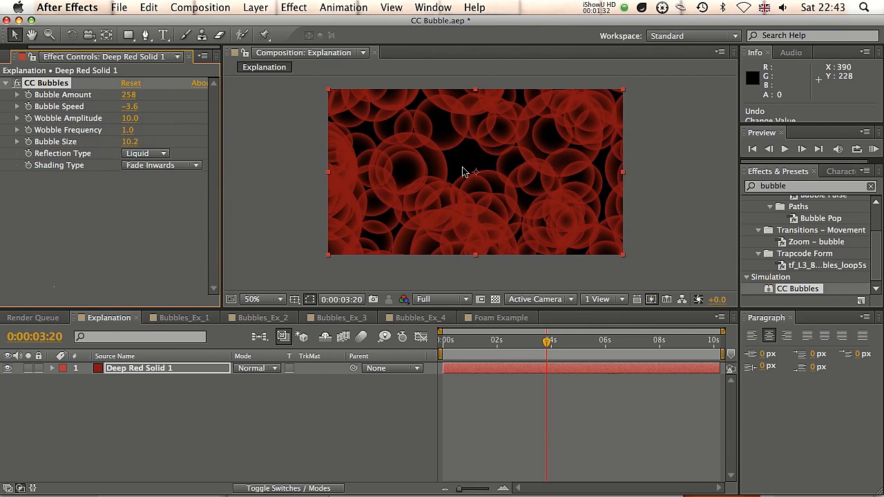
Review the available Reflection Type options of CC Bubbles, keeping Liquid
{"action": "left_click", "coordinate": [151, 155]}
{"action": "left_click", "coordinate": [81, 167]}
{"action": "left_click", "coordinate": [158, 154]}
{"action": "left_click", "coordinate": [94, 178]}
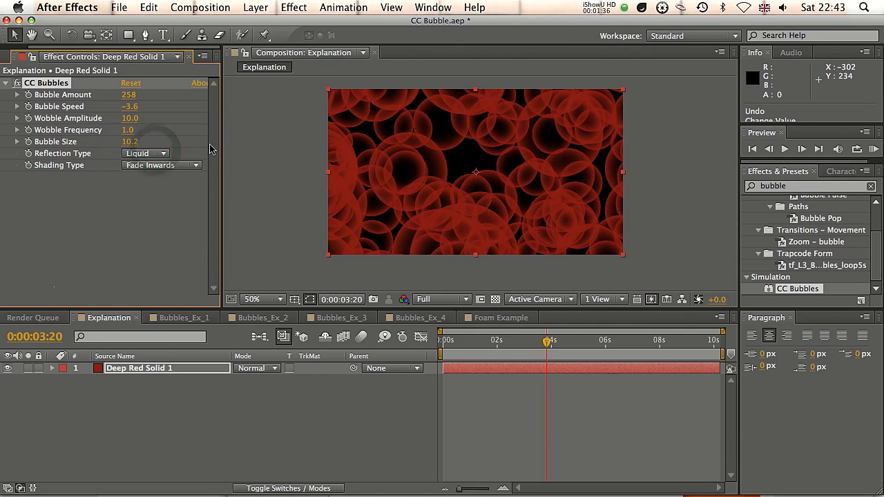
{"action": "left_click", "coordinate": [162, 155]}
{"action": "left_click", "coordinate": [147, 180]}
{"action": "left_click", "coordinate": [160, 153]}
{"action": "left_click", "coordinate": [140, 245]}
{"action": "left_click", "coordinate": [159, 151]}
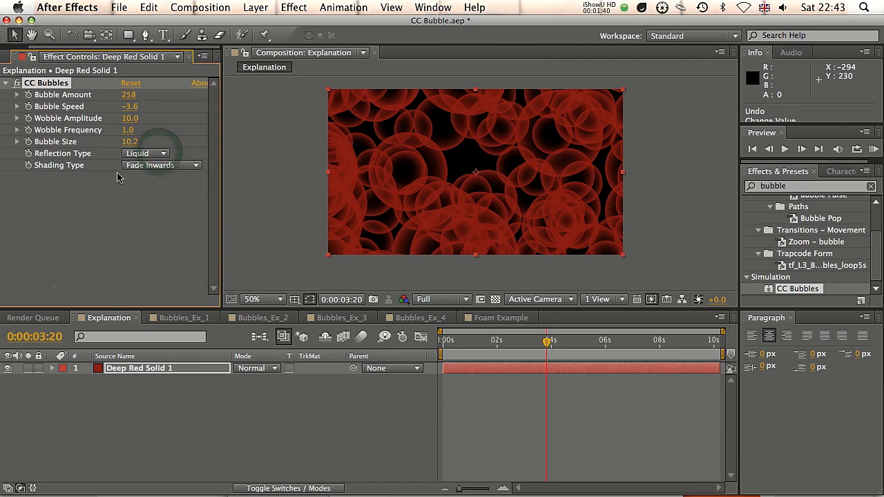
Try the None, Lighten and Darken shading types on the bubbles
{"action": "left_click", "coordinate": [176, 166]}
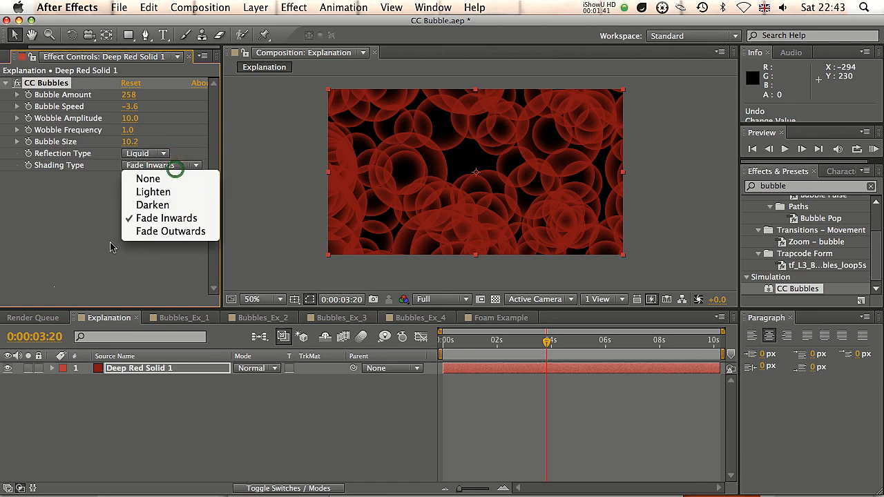
{"action": "left_click", "coordinate": [176, 179]}
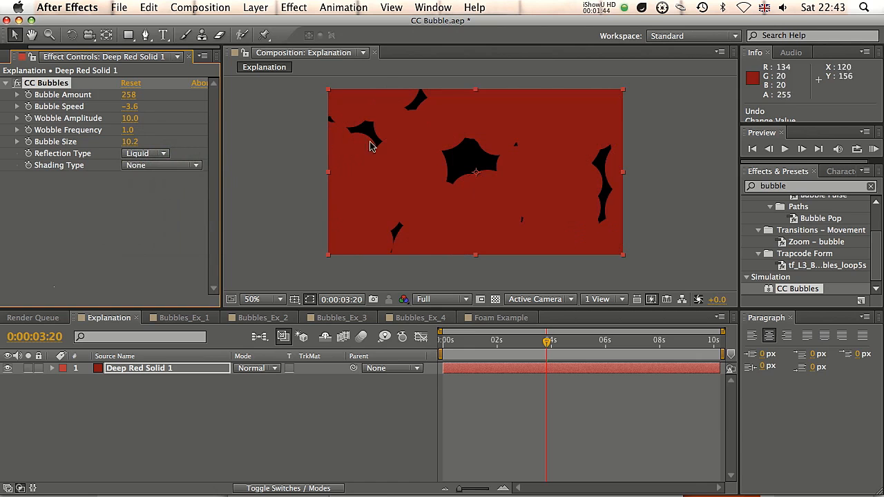
{"action": "left_click", "coordinate": [171, 168]}
{"action": "left_click", "coordinate": [173, 191]}
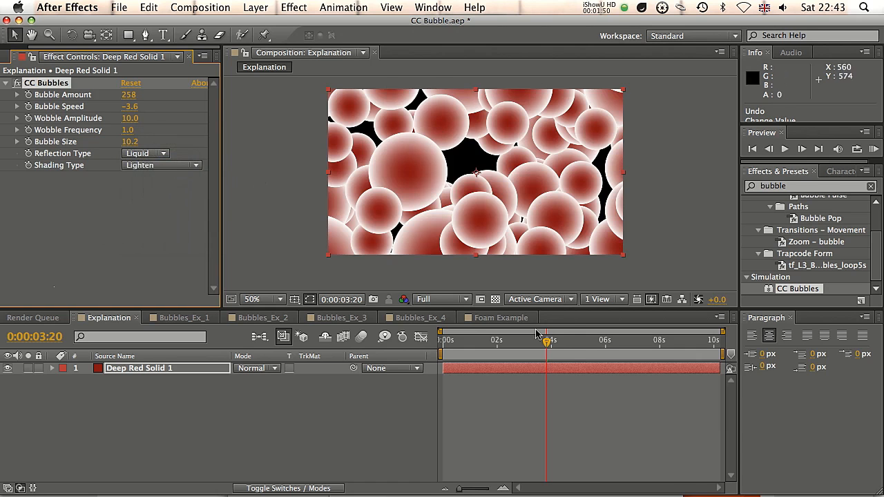
{"action": "left_click", "coordinate": [163, 165]}
{"action": "left_click", "coordinate": [152, 203]}
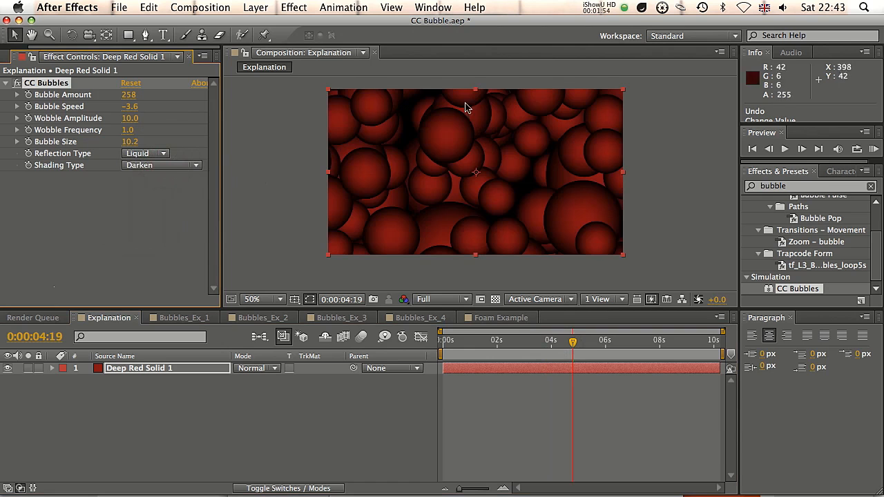
Set the Shading Type to Fade Inwards and turn on the transparency grid
{"action": "left_click", "coordinate": [181, 171]}
{"action": "left_click", "coordinate": [181, 216]}
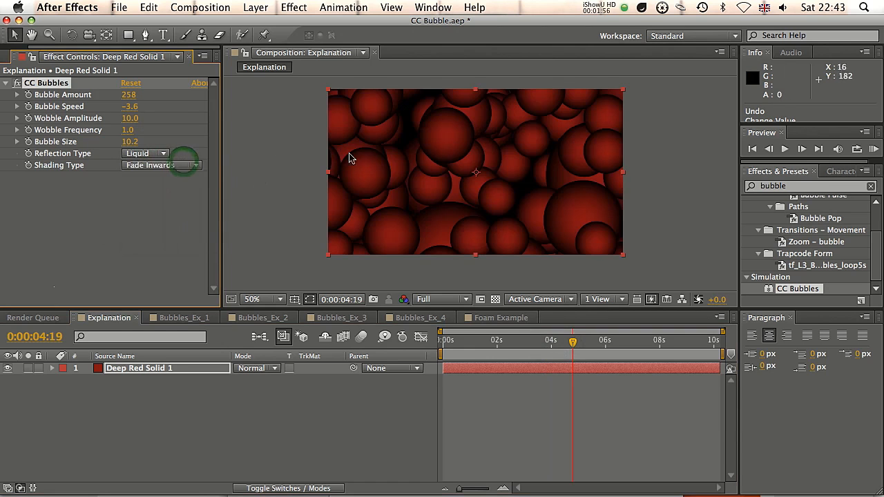
{"action": "left_click", "coordinate": [496, 299]}
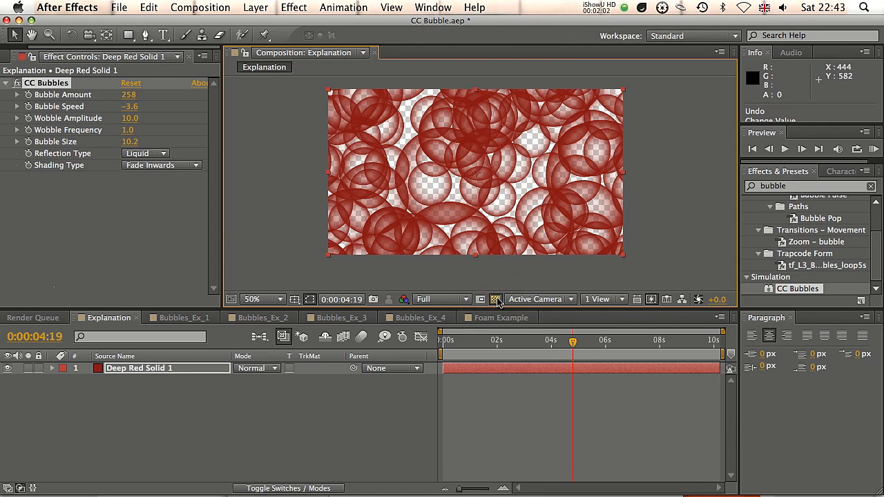
Try the Fade Outwards and None shading types over the transparency grid and return to Fade Inwards
{"action": "left_click", "coordinate": [192, 171]}
{"action": "left_click", "coordinate": [175, 231]}
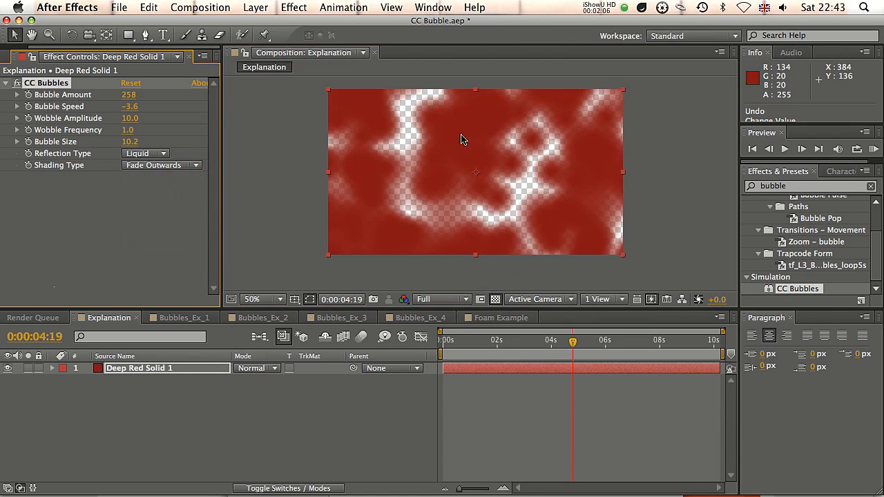
{"action": "left_click", "coordinate": [160, 165]}
{"action": "left_click", "coordinate": [148, 178]}
{"action": "left_click", "coordinate": [183, 164]}
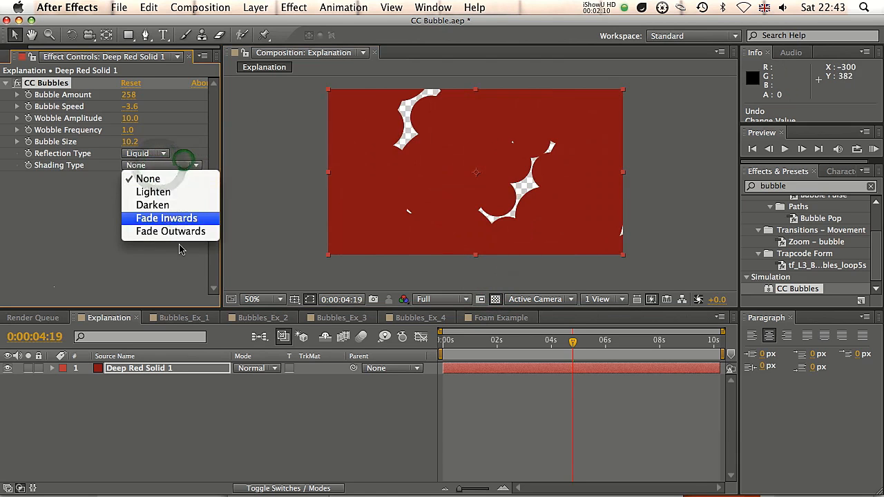
{"action": "key", "text": "Return"}
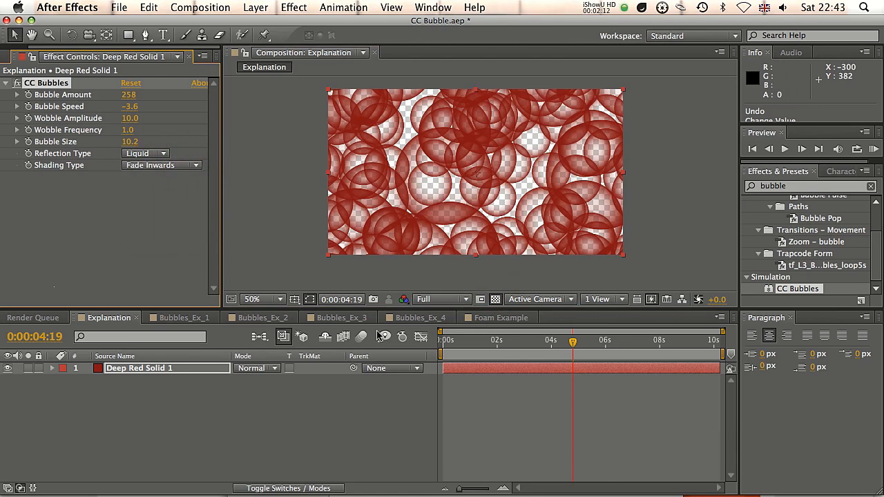
Open the Foam Example composition and collapse the FOAM Back layer's Foam, Hue/Saturation and Gaussian Blur effects
{"action": "left_click", "coordinate": [241, 427]}
{"action": "left_click", "coordinate": [145, 376]}
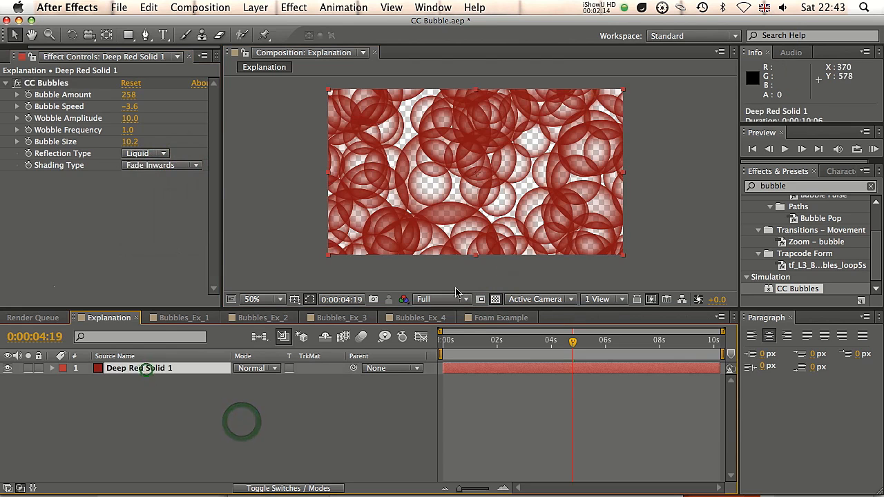
{"action": "left_click", "coordinate": [499, 318]}
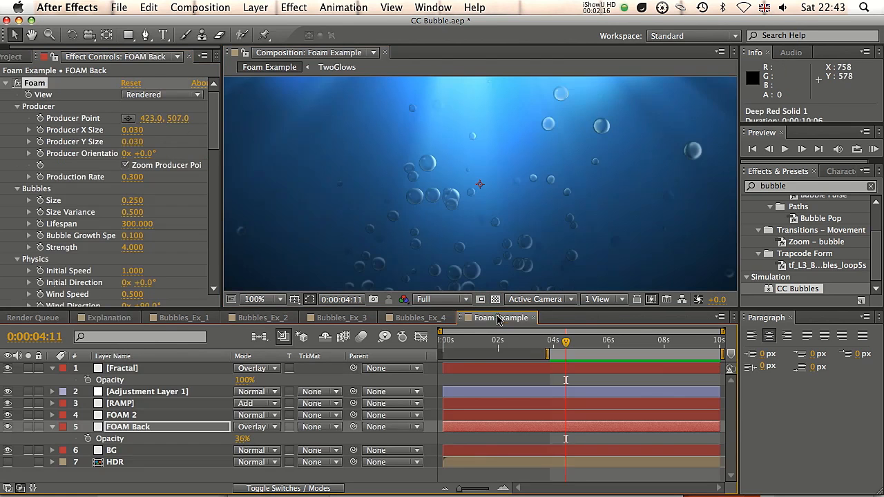
{"action": "left_click", "coordinate": [7, 83]}
{"action": "left_click", "coordinate": [6, 95]}
{"action": "left_click", "coordinate": [6, 106]}
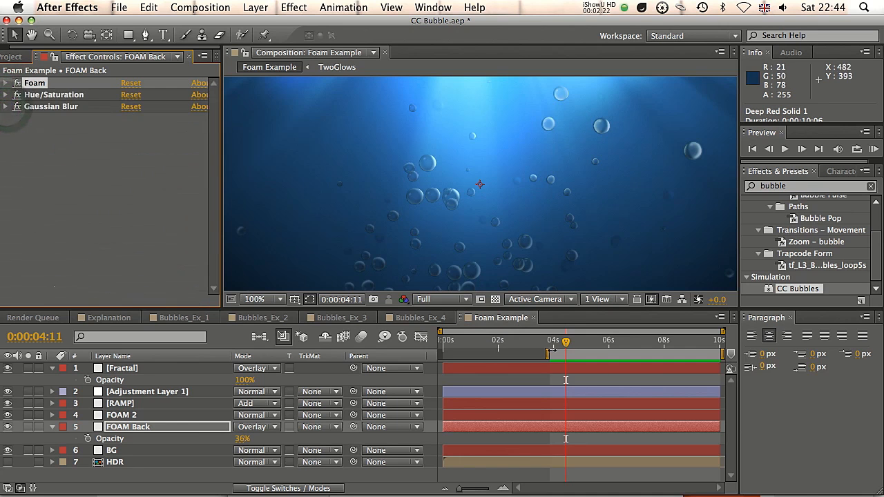
Magnify the timeline and play a RAM preview of the Foam Example composition
{"action": "key", "text": "equal"}
{"action": "key", "text": "KP_0"}
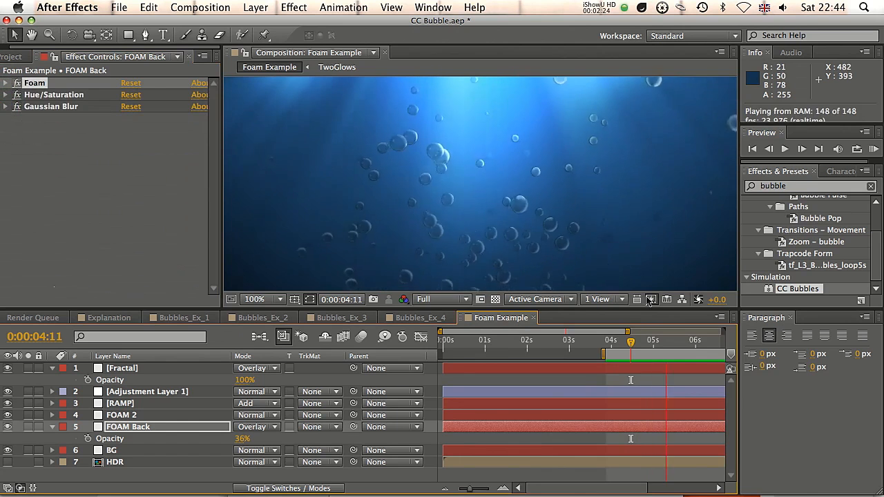
{"action": "left_click", "coordinate": [610, 347]}
{"action": "key", "text": "KP_0"}
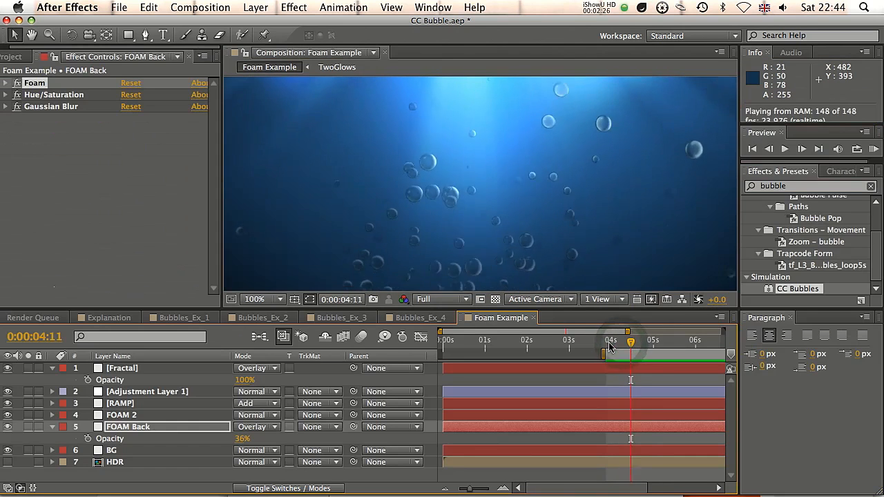
Play the Foam Example preview in a maximized composition viewer and restore the normal layout
{"action": "left_click", "coordinate": [458, 166]}
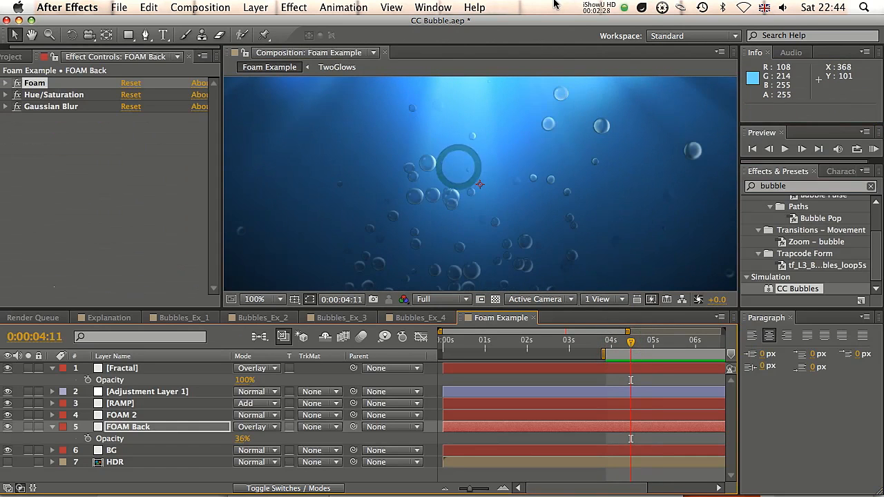
{"action": "key", "text": "grave"}
{"action": "key", "text": "KP_0"}
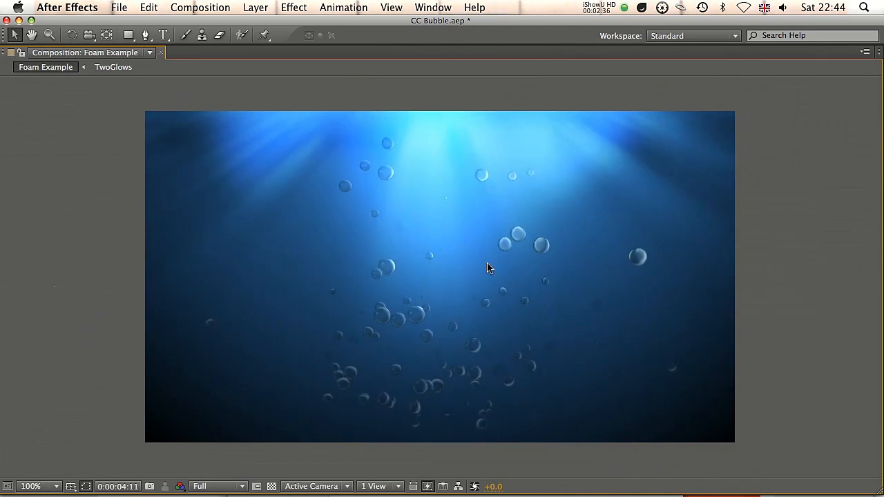
{"action": "left_click", "coordinate": [538, 242]}
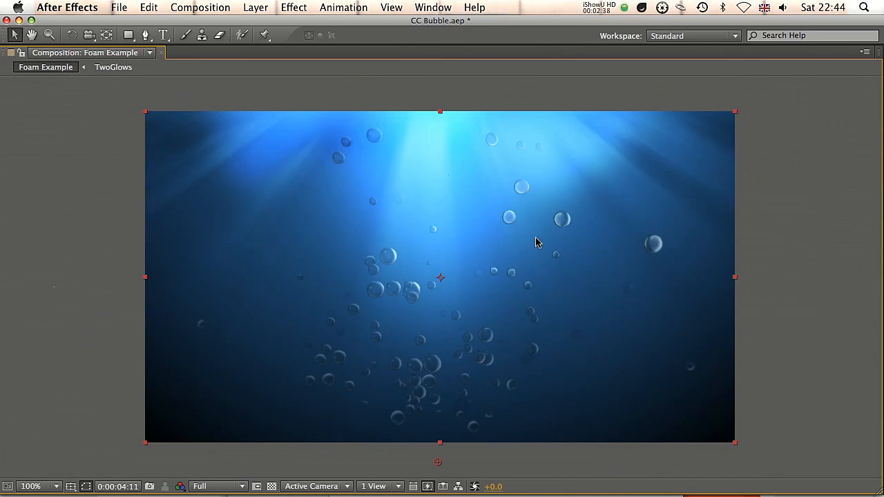
{"action": "key", "text": "grave"}
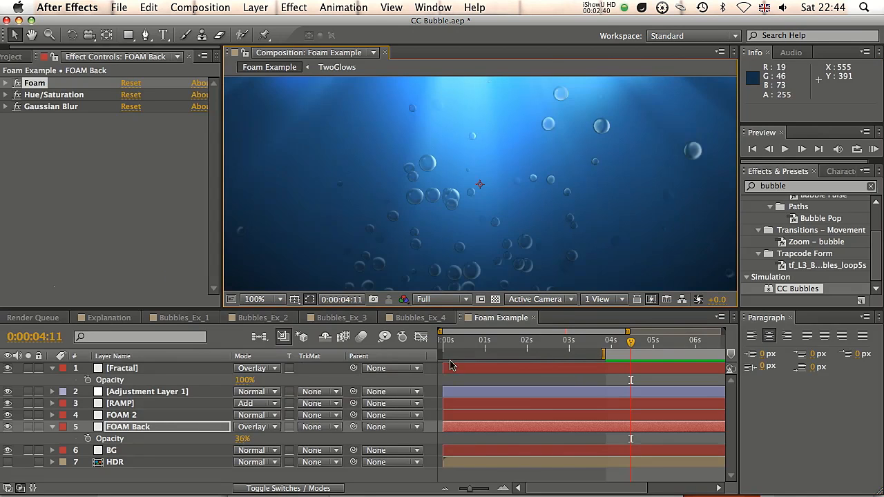
Open the Bubbles_Ex_1 composition and scrub from about one second to nearly three seconds
{"action": "left_click", "coordinate": [109, 318]}
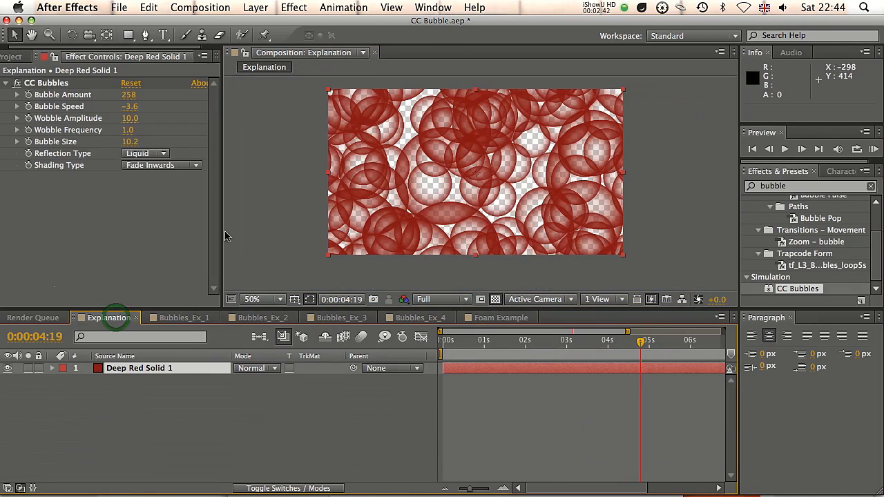
{"action": "left_click", "coordinate": [184, 318]}
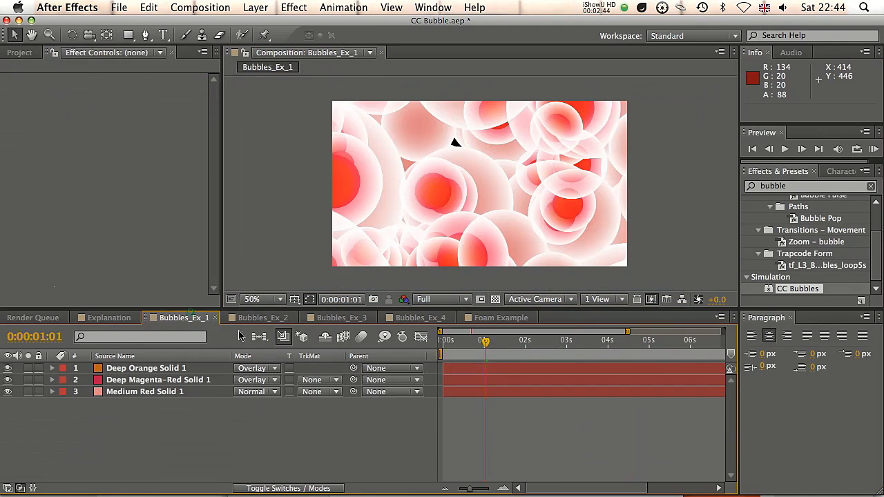
{"action": "left_click_drag", "start_coordinate": [484, 350], "coordinate": [565, 342]}
Solo the Medium Red Solid 1 layer, show its CC Bubbles settings and scrub through its bubble motion
{"action": "left_click", "coordinate": [28, 392]}
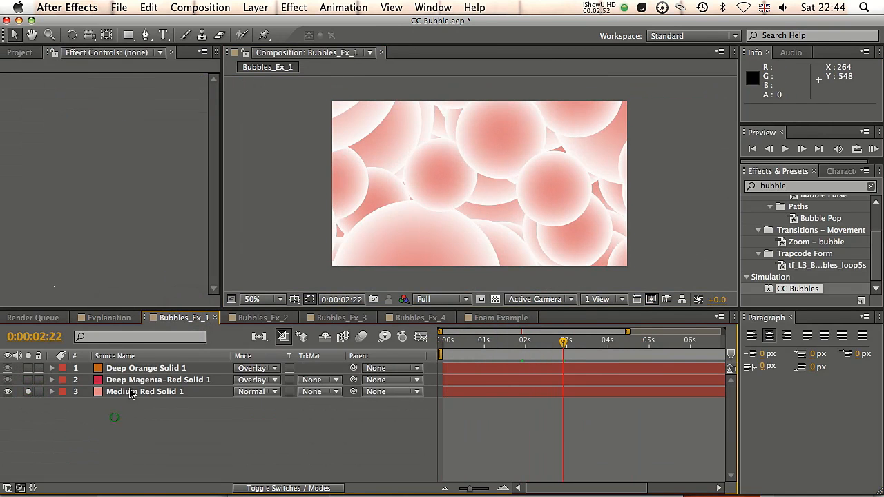
{"action": "left_click", "coordinate": [130, 392]}
{"action": "left_click_drag", "start_coordinate": [565, 341], "coordinate": [584, 342]}
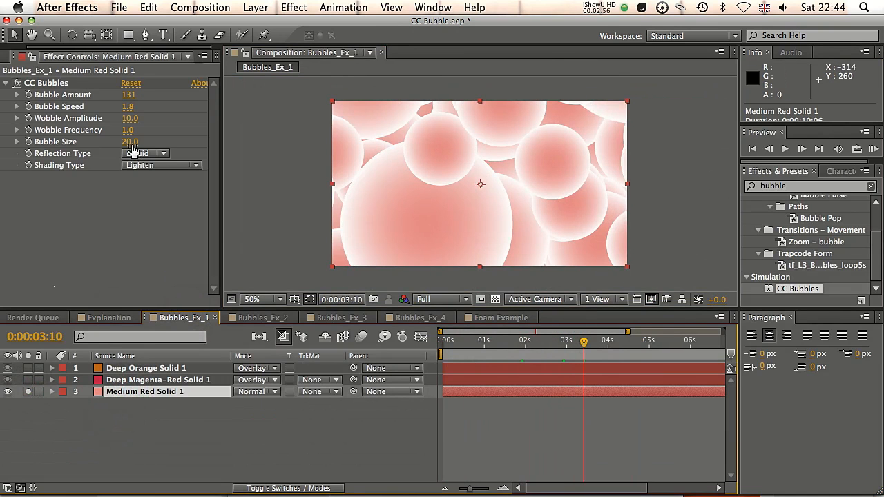
{"action": "left_click_drag", "start_coordinate": [588, 344], "coordinate": [595, 342]}
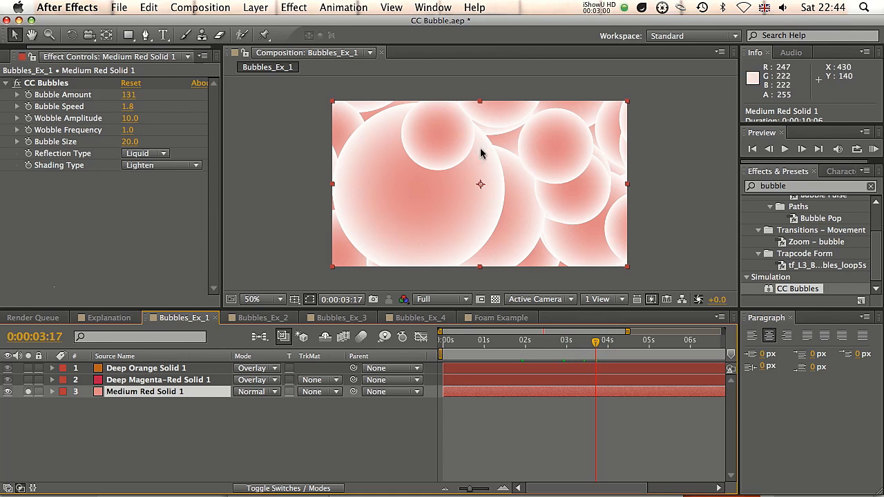
{"action": "left_click_drag", "start_coordinate": [597, 343], "coordinate": [548, 341]}
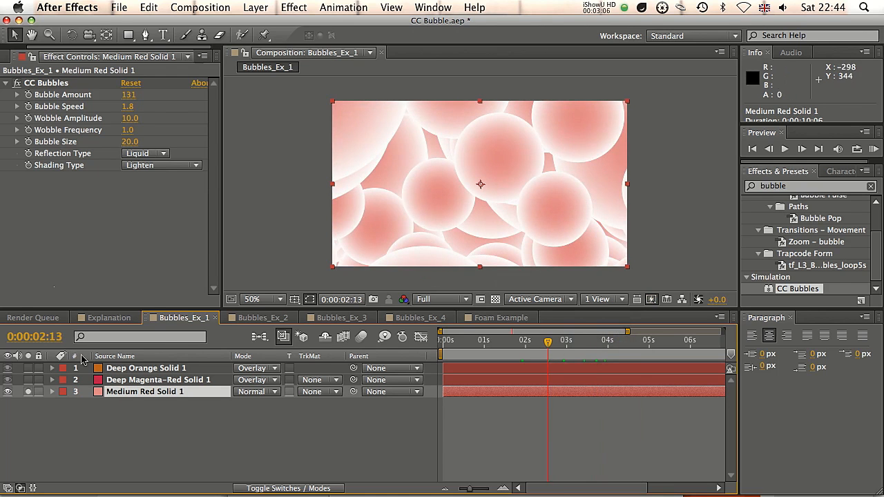
Unsolo Medium Red Solid 1, solo the Deep Orange and Deep Magenta-Red solids and scrub through their motion
{"action": "left_click", "coordinate": [29, 392]}
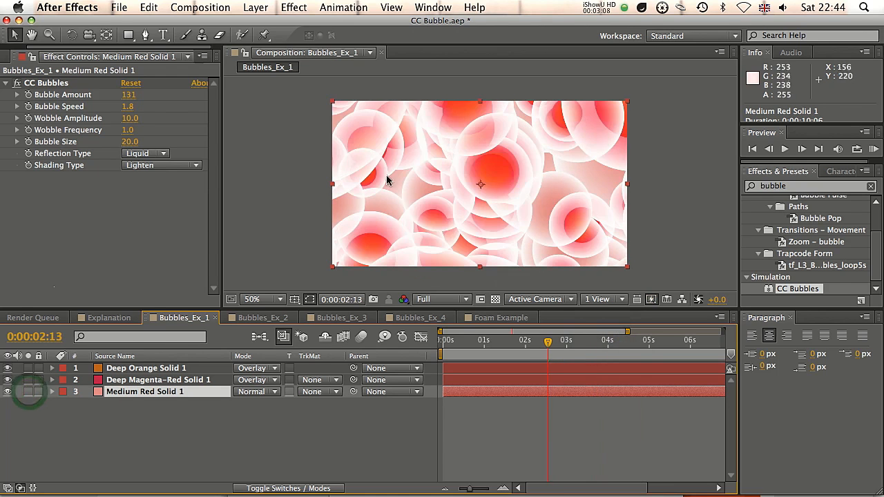
{"action": "left_click_drag", "start_coordinate": [26, 369], "coordinate": [28, 380]}
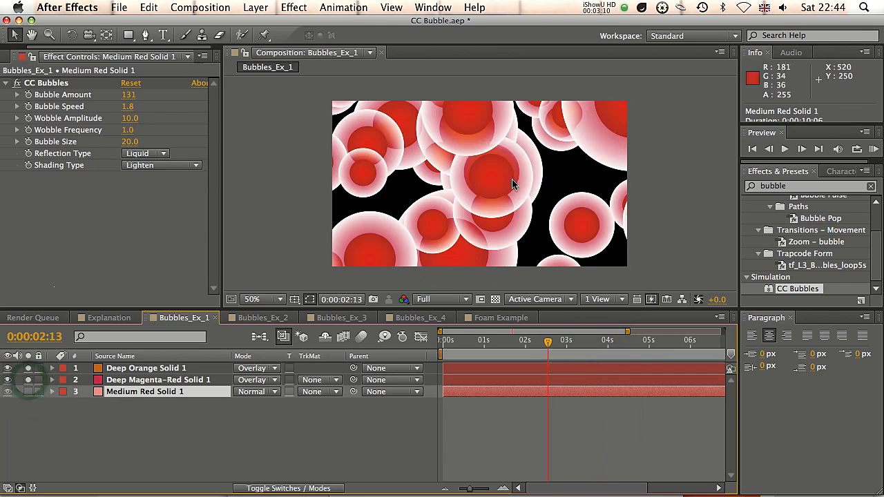
{"action": "left_click_drag", "start_coordinate": [479, 343], "coordinate": [489, 342]}
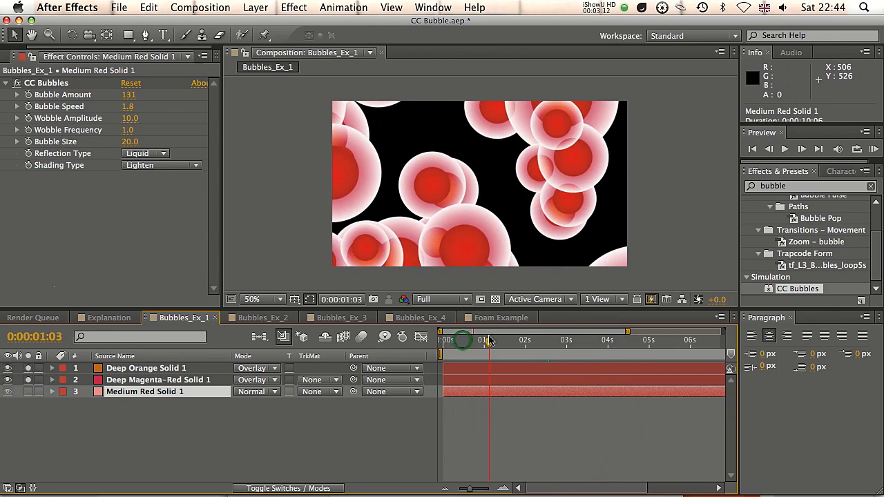
{"action": "left_click", "coordinate": [520, 340]}
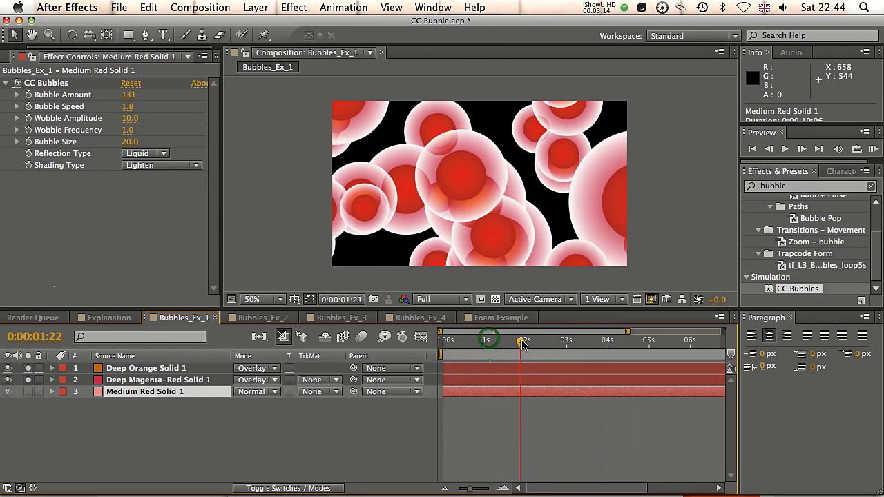
Compare the CC Bubbles settings of the Deep Orange Solid 1 and Deep Magenta-Red Solid 1 layers
{"action": "left_click", "coordinate": [153, 380]}
{"action": "left_click", "coordinate": [152, 368]}
{"action": "left_click", "coordinate": [151, 380]}
{"action": "left_click", "coordinate": [158, 368]}
{"action": "left_click", "coordinate": [158, 381]}
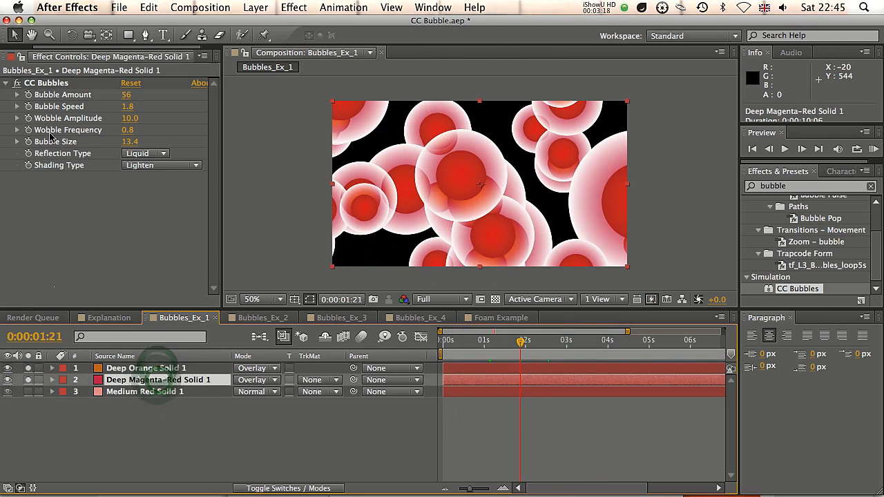
{"action": "left_click", "coordinate": [139, 370]}
{"action": "left_click", "coordinate": [137, 382]}
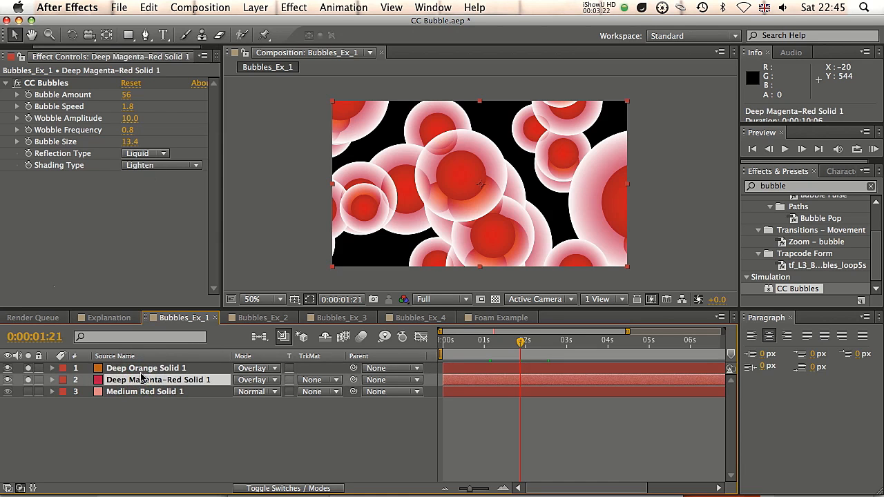
{"action": "left_click", "coordinate": [143, 371]}
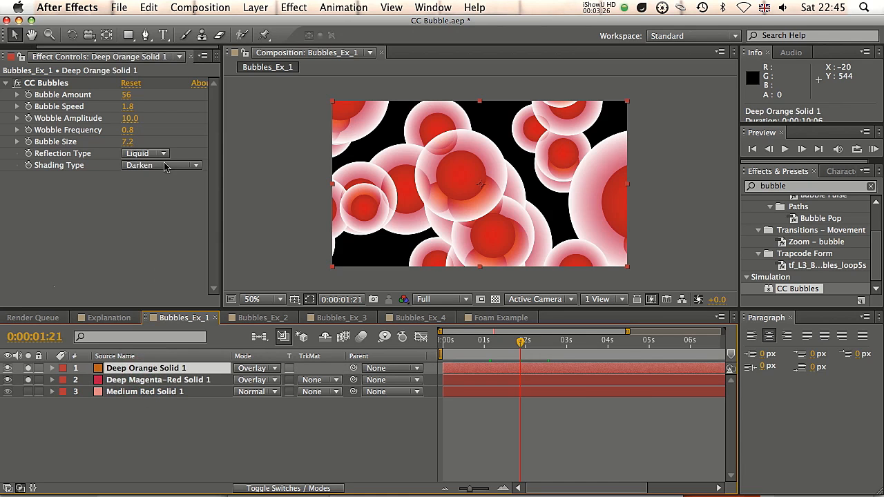
Set the Deep Orange Solid 1 layer's Bubble Size to 5.8 and unsolo both solids at 0:00:04:06
{"action": "left_click_drag", "start_coordinate": [127, 143], "coordinate": [63, 235]}
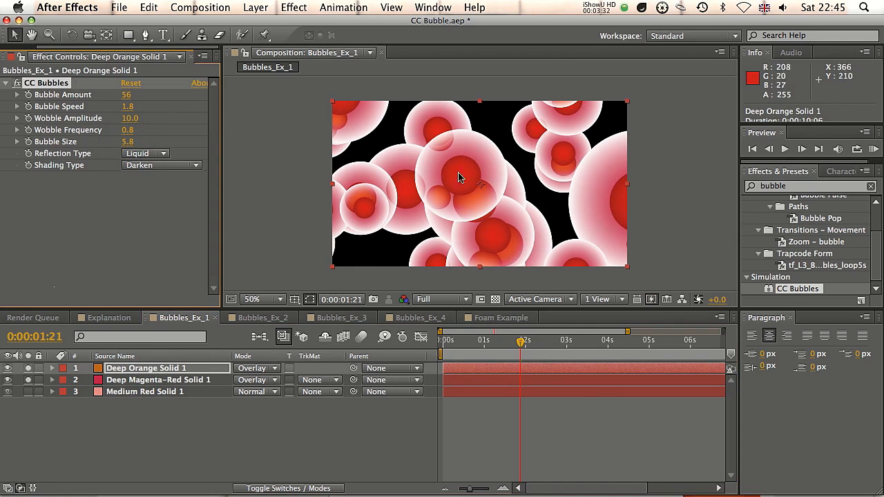
{"action": "left_click_drag", "start_coordinate": [526, 338], "coordinate": [619, 341]}
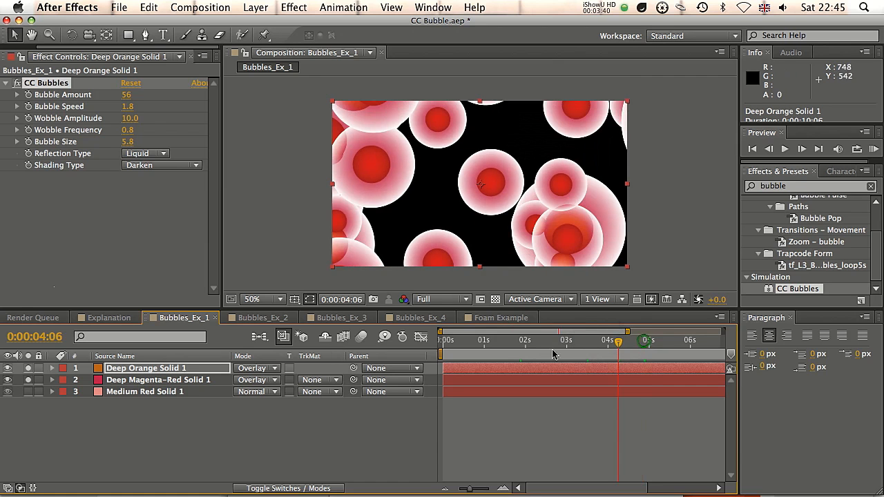
{"action": "left_click", "coordinate": [27, 369]}
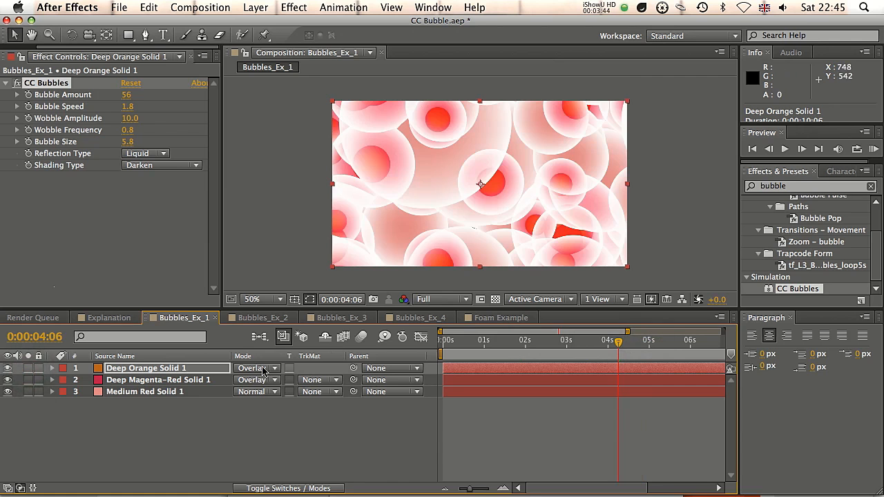
Try Lighten and another blending mode on the Deep Orange and Deep Magenta-Red solids and undo the changes
{"action": "left_click", "coordinate": [177, 382], "text": "shift"}
{"action": "left_click", "coordinate": [257, 380]}
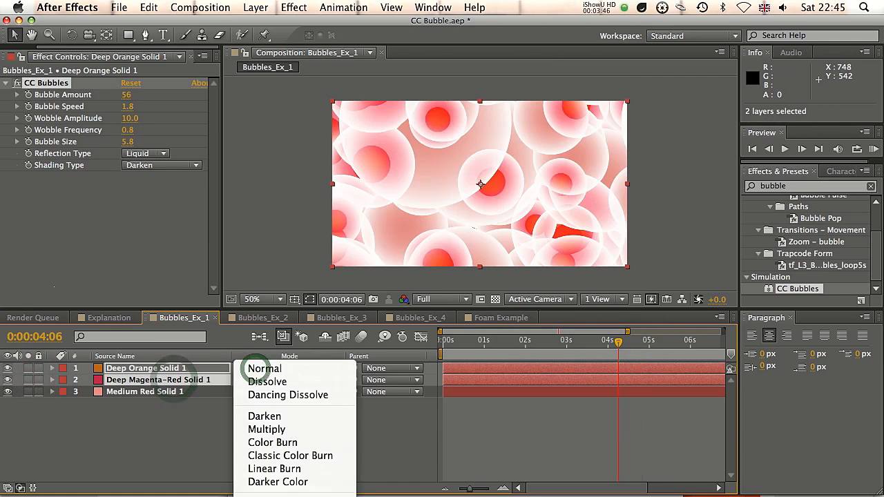
{"action": "left_click", "coordinate": [260, 381]}
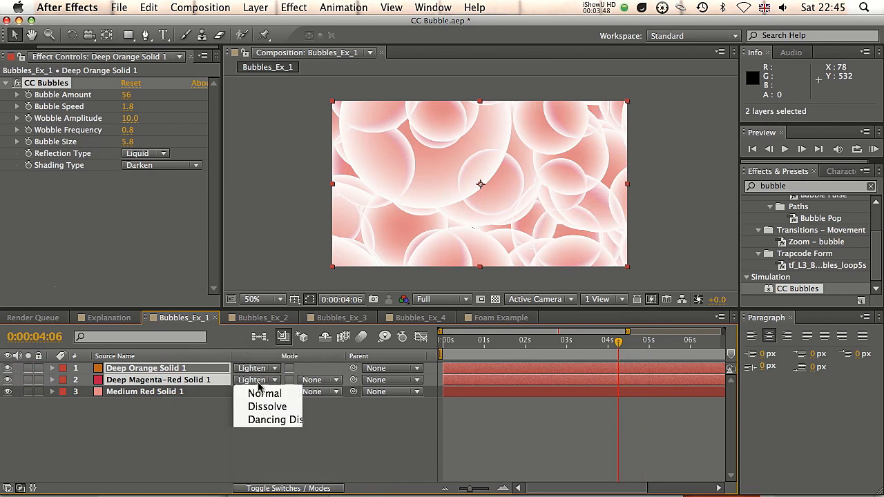
{"action": "left_click", "coordinate": [282, 489]}
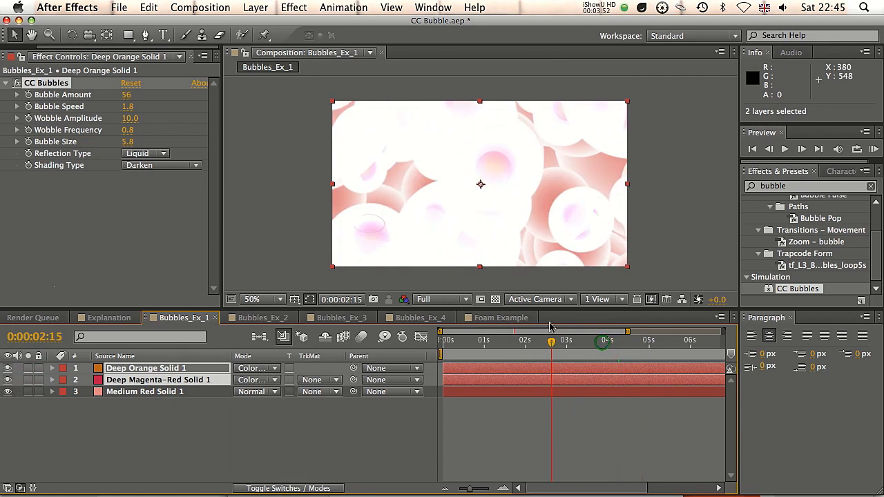
{"action": "key", "text": "super+z"}
{"action": "key", "text": "super+z"}
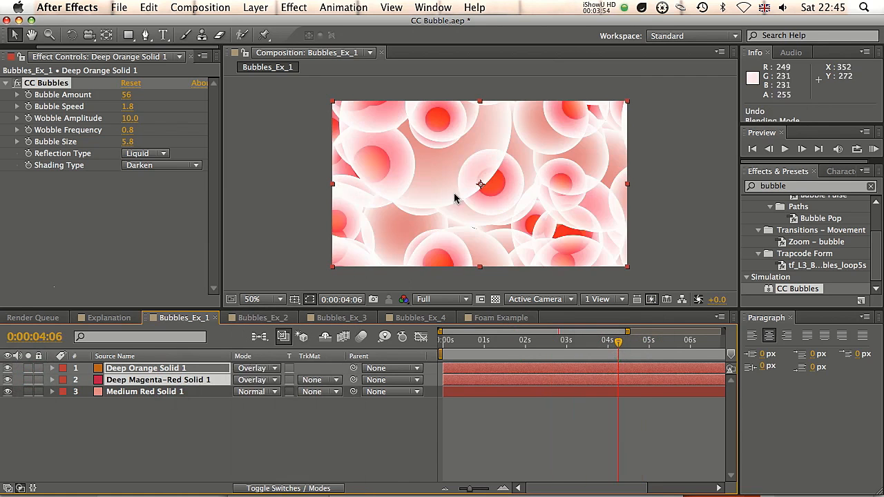
Open the Bubbles_Ex_2 composition and scrub to 0:00:02:15
{"action": "left_click", "coordinate": [187, 458]}
{"action": "left_click", "coordinate": [263, 317]}
{"action": "left_click_drag", "start_coordinate": [571, 340], "coordinate": [599, 341]}
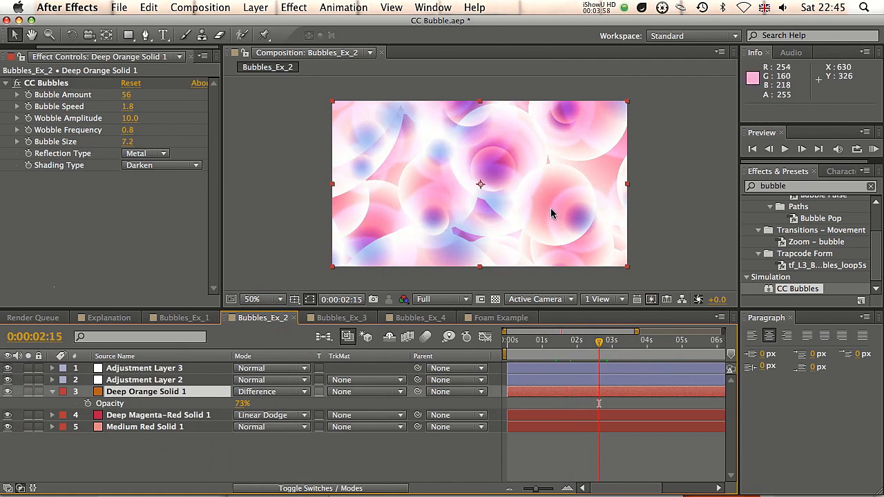
Show Adjustment Layer 3's Curves effect and compare the image with that layer hidden and visible
{"action": "left_click", "coordinate": [119, 369]}
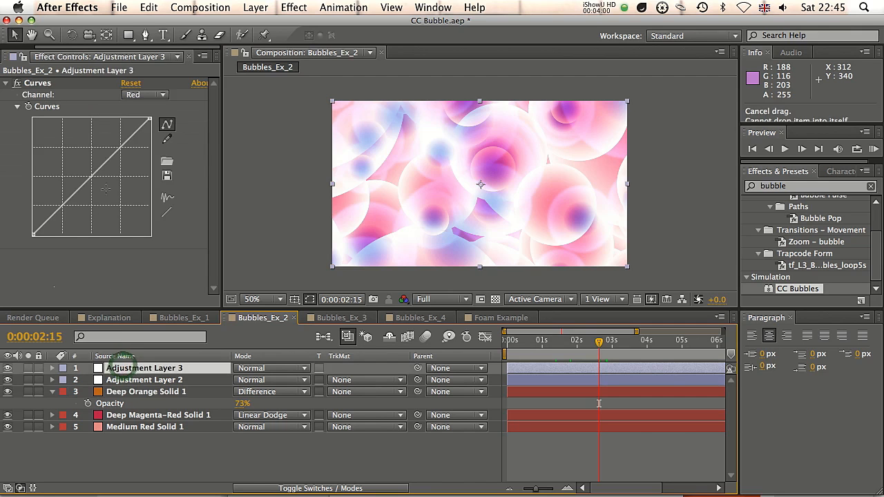
{"action": "left_click", "coordinate": [7, 369]}
{"action": "left_click", "coordinate": [8, 368]}
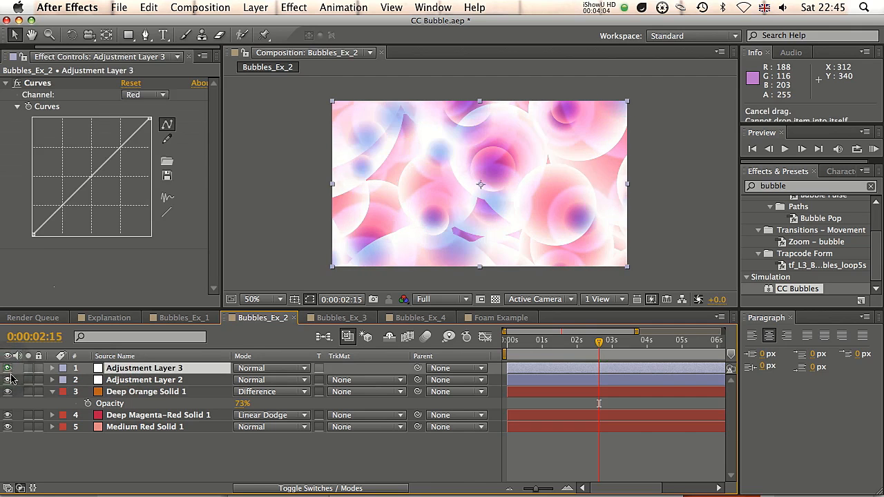
Enable the Glow effect on Adjustment Layer 2 and scrub to 0:00:03:16
{"action": "left_click", "coordinate": [119, 380]}
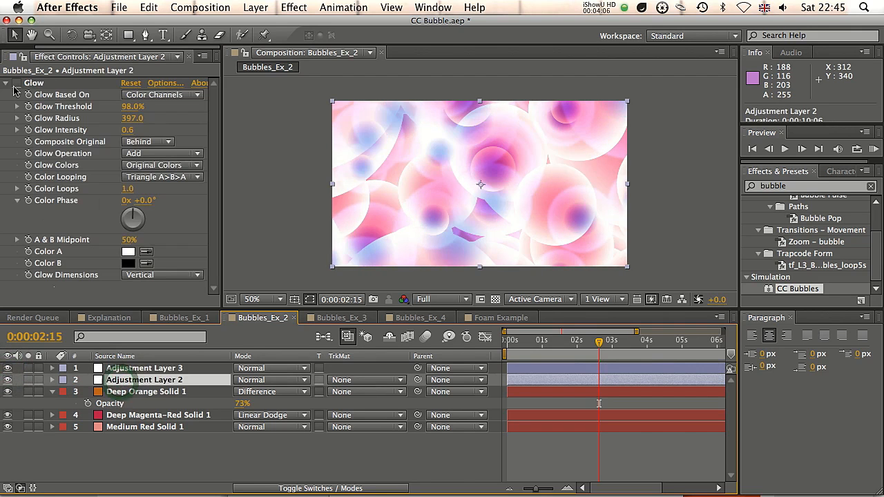
{"action": "left_click", "coordinate": [17, 84]}
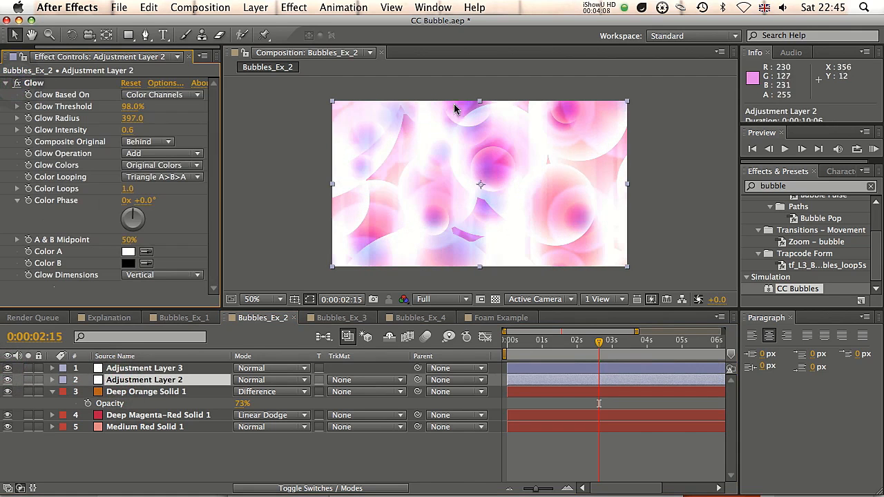
{"action": "left_click_drag", "start_coordinate": [604, 344], "coordinate": [635, 341]}
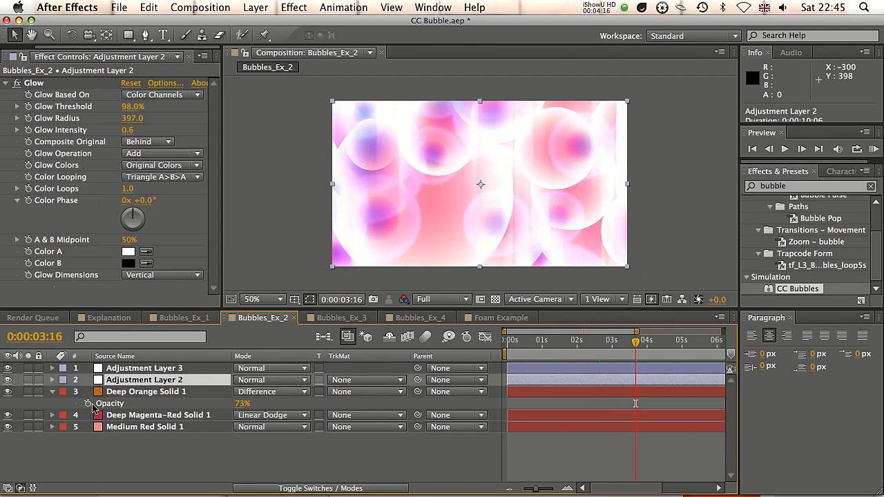
Examine the Deep Orange Solid 1 layer's CC Bubbles settings and compare them with the Bubbles_Ex_1 composition
{"action": "left_click", "coordinate": [158, 393]}
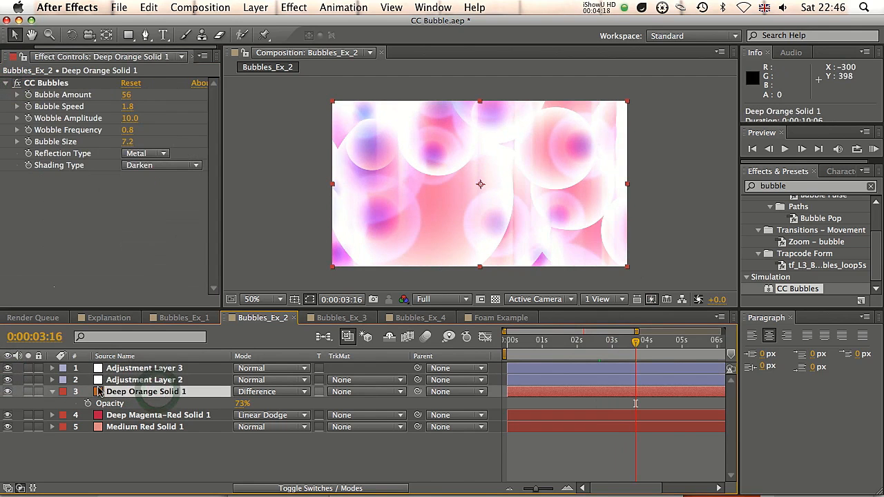
{"action": "left_click", "coordinate": [184, 318]}
{"action": "left_click", "coordinate": [263, 318]}
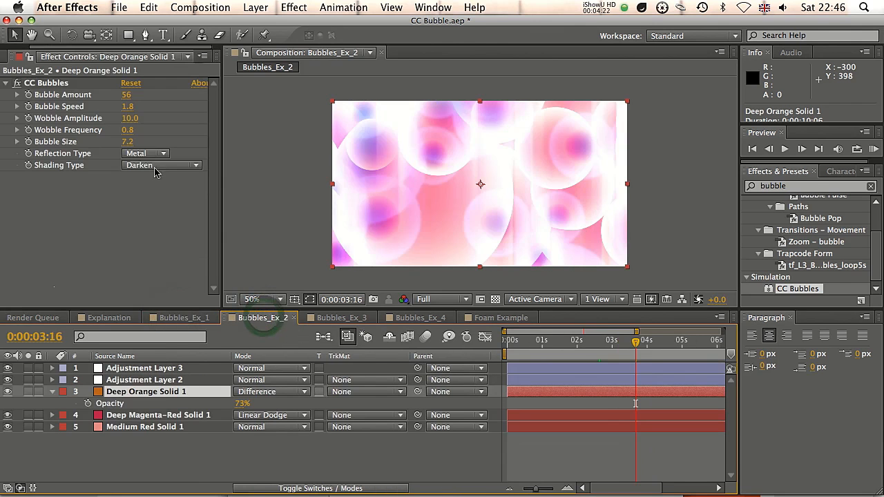
{"action": "left_click", "coordinate": [171, 462]}
{"action": "left_click", "coordinate": [181, 392]}
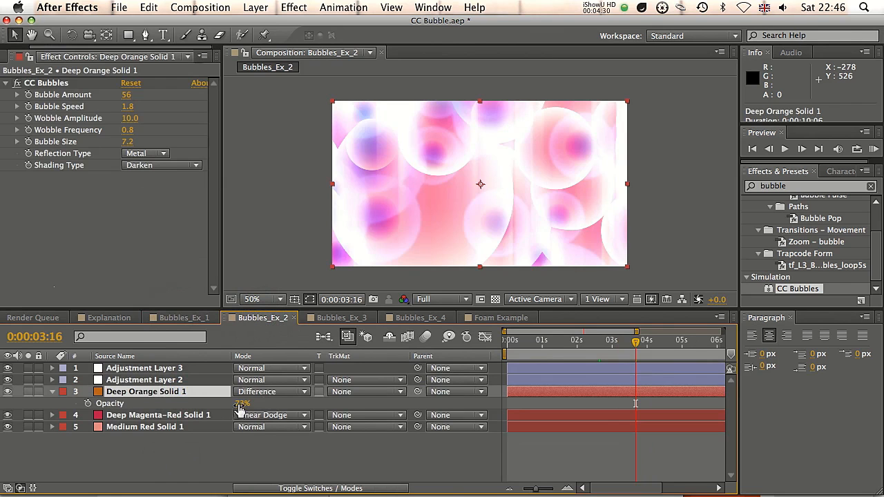
Examine the Deep Magenta-Red Solid 1 layer soloed and unsoloed, and scrub the Bubbles_Ex_2 composition to 0:00:04:17
{"action": "left_click", "coordinate": [157, 416]}
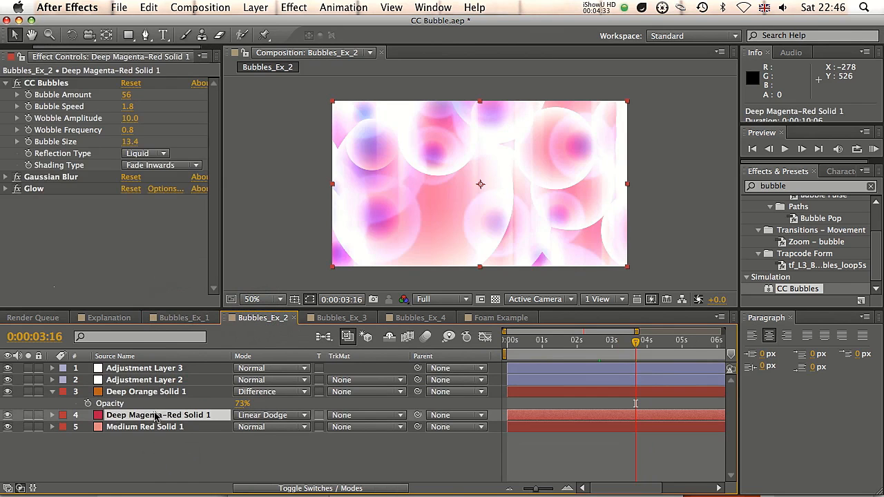
{"action": "left_click", "coordinate": [29, 415]}
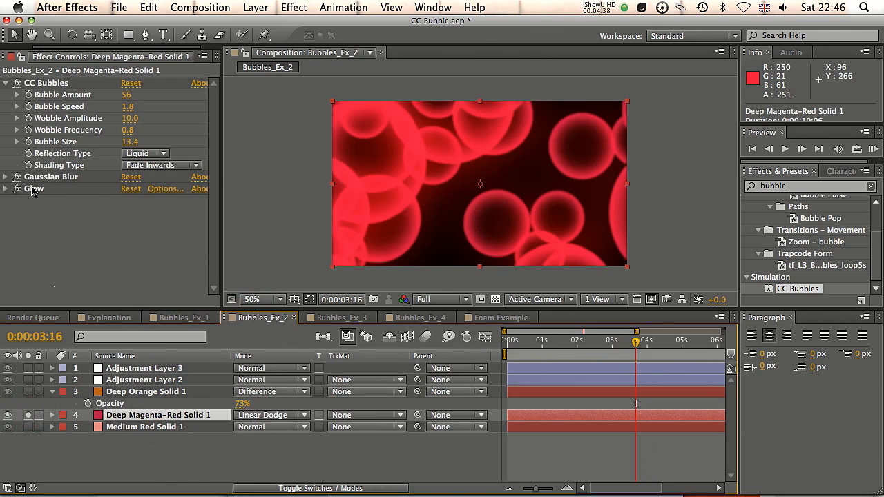
{"action": "left_click", "coordinate": [28, 415]}
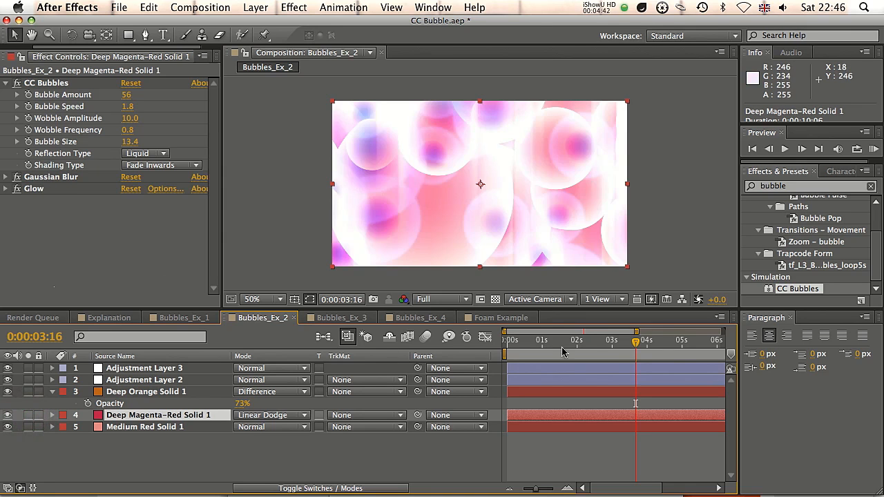
{"action": "left_click_drag", "start_coordinate": [637, 346], "coordinate": [608, 342]}
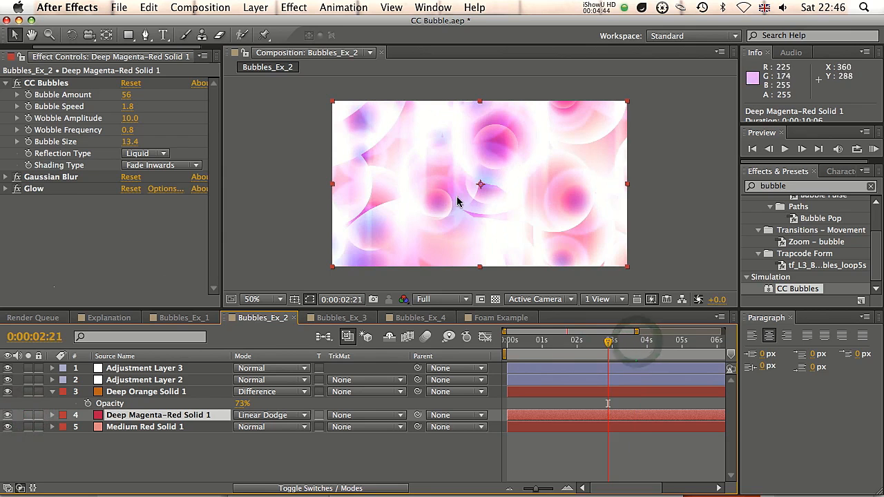
{"action": "left_click_drag", "start_coordinate": [609, 341], "coordinate": [663, 344]}
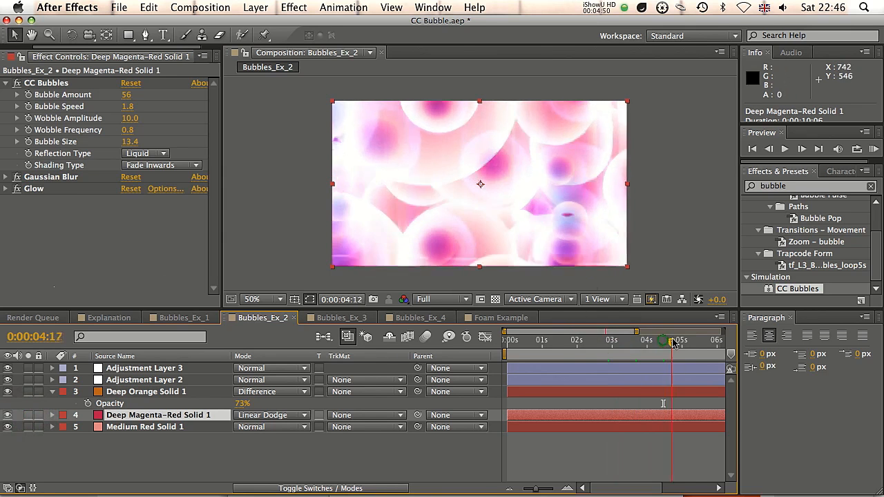
Open the Bubbles_Ex_3 composition, preview its animation in a maximized viewer, and look over its layer stack
{"action": "left_click", "coordinate": [330, 318]}
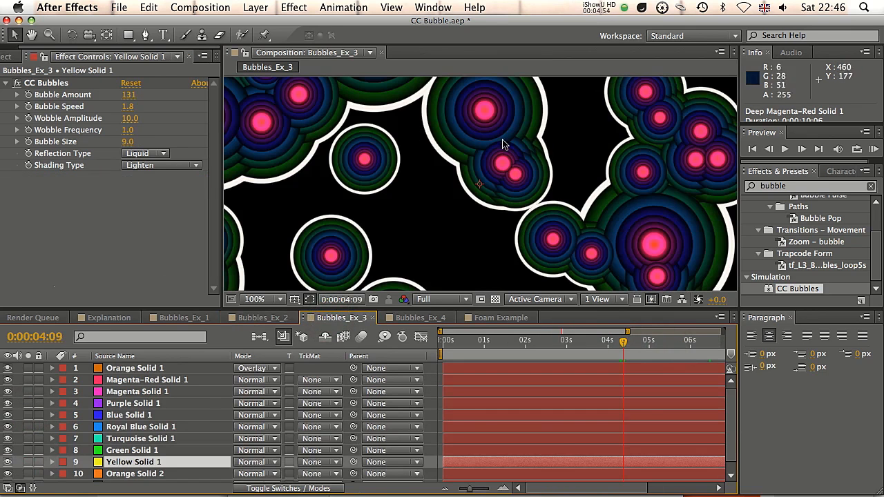
{"action": "key", "text": "grave"}
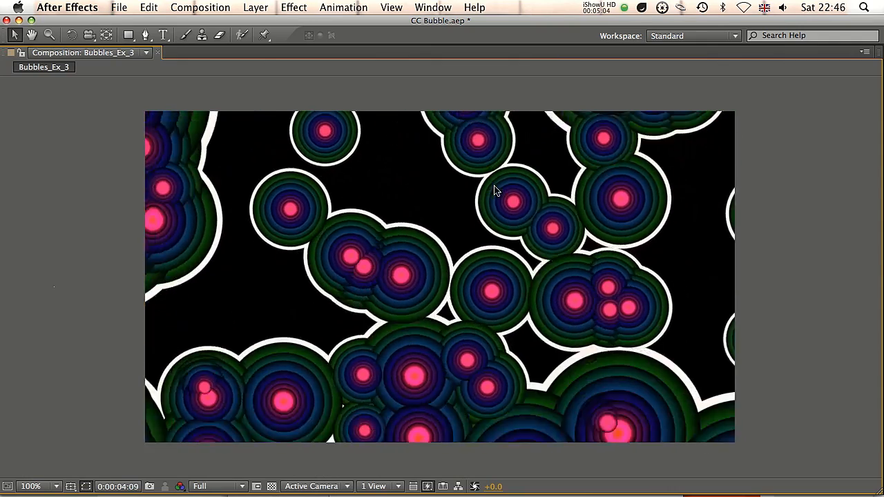
{"action": "key", "text": "space"}
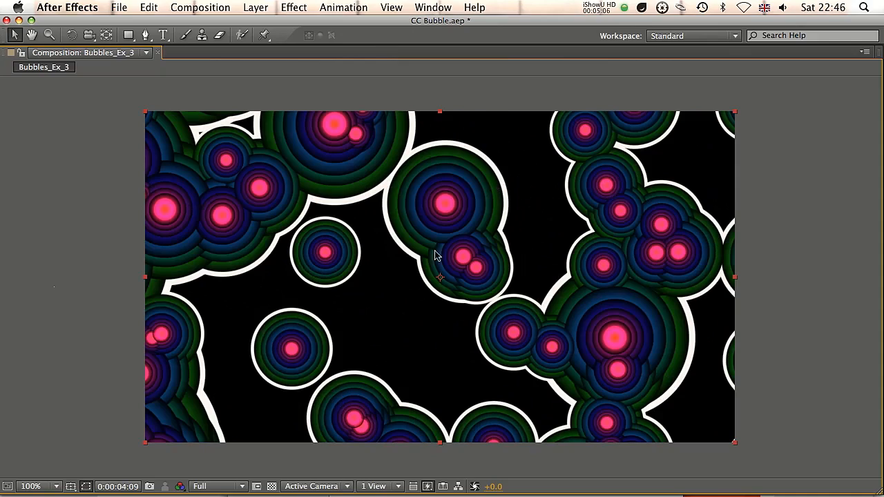
{"action": "key", "text": "grave"}
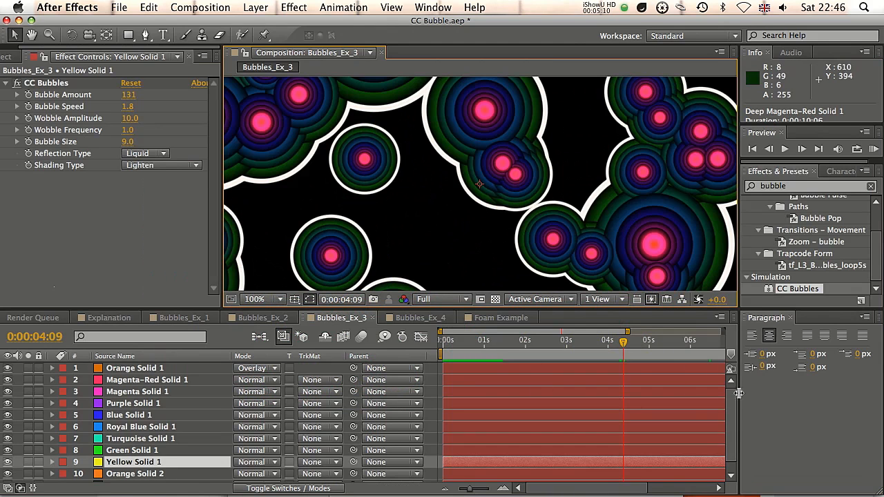
{"action": "scroll", "coordinate": [733, 408], "scroll_direction": "down", "scroll_amount": 1}
{"action": "scroll", "coordinate": [734, 425], "scroll_direction": "up", "scroll_amount": 1}
Create a new composition with the offered 854 x 480 px settings and add a comp-sized deep red solid
{"action": "key", "text": "super+n"}
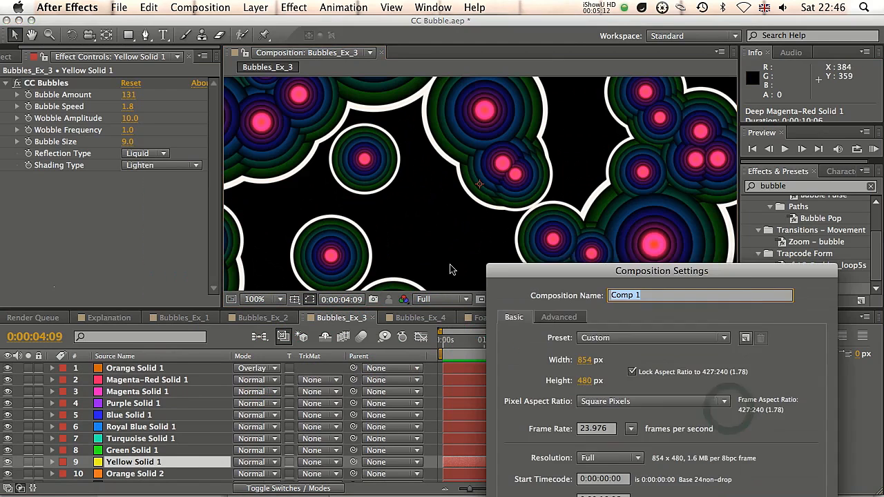
{"action": "key", "text": "Return"}
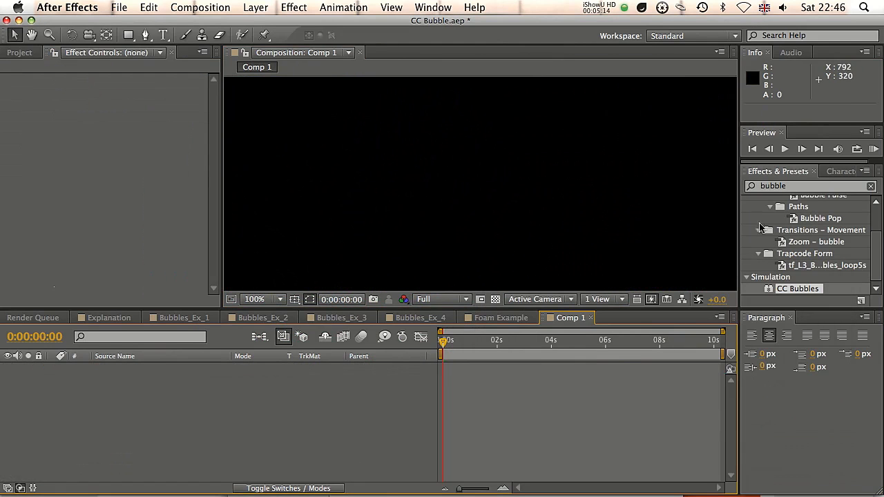
{"action": "key", "text": "super+y"}
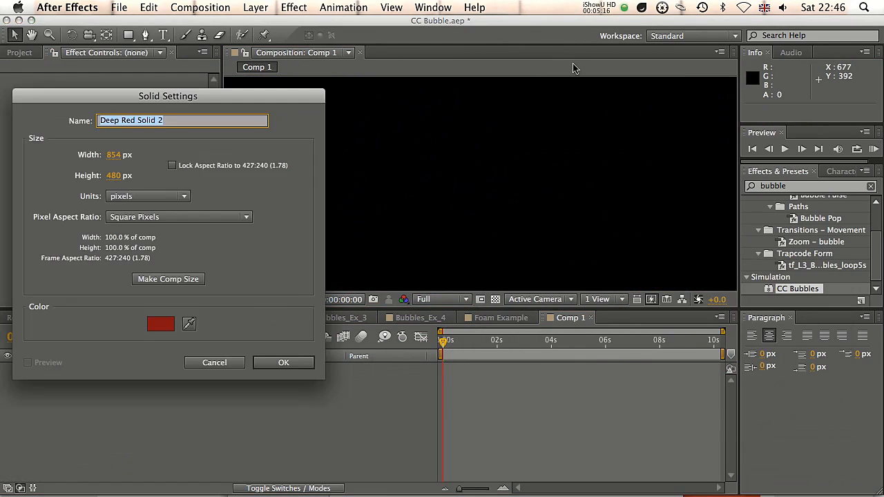
{"action": "key", "text": "Return"}
Apply CC Bubbles to the deep red solid with Liquid reflection and the Darken shading type
{"action": "left_click_drag", "start_coordinate": [784, 291], "coordinate": [142, 371]}
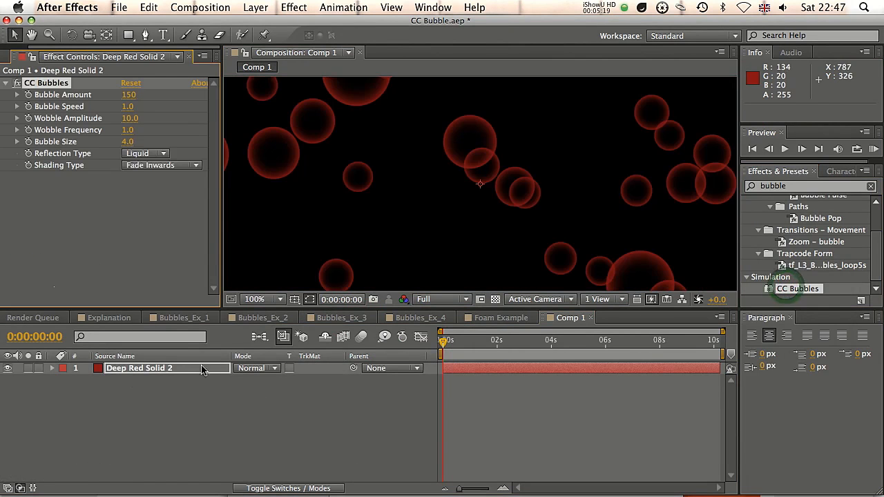
{"action": "left_click", "coordinate": [154, 155]}
{"action": "left_click", "coordinate": [183, 165]}
{"action": "left_click", "coordinate": [145, 205]}
Duplicate the deep red bubbles layer
{"action": "left_click", "coordinate": [144, 432]}
{"action": "left_click", "coordinate": [148, 374]}
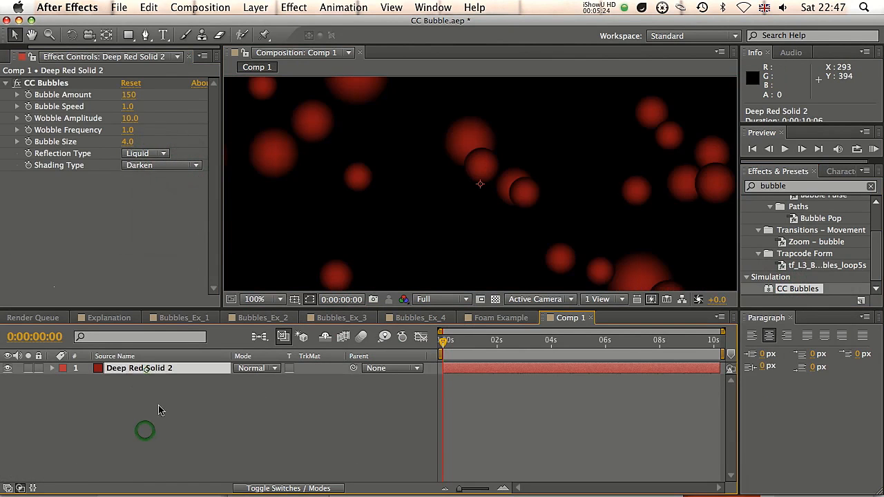
{"action": "key", "text": "super+d"}
Change the lower duplicate's solid color to deep magenta and set its Bubble Size to 5.5
{"action": "left_click", "coordinate": [135, 379]}
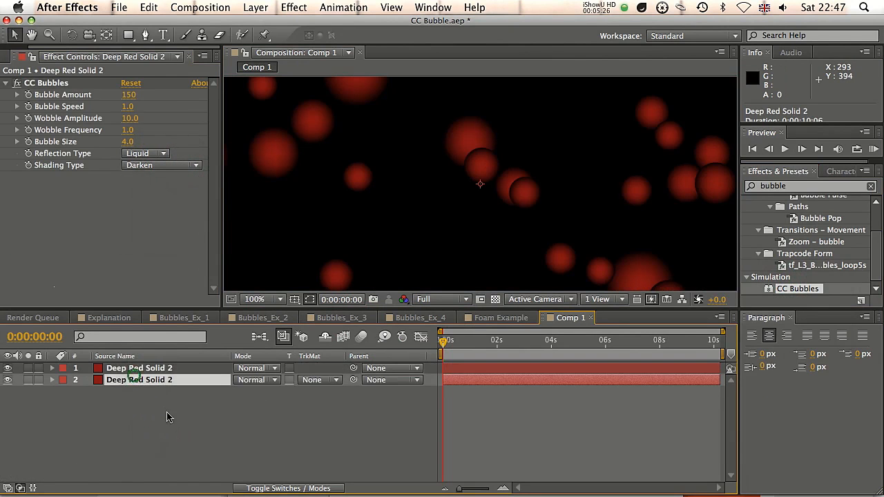
{"action": "key", "text": "super+shift+y"}
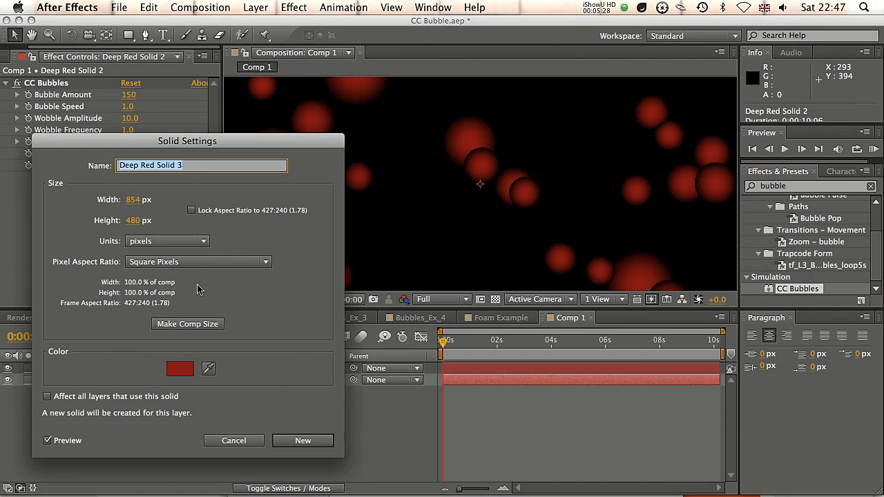
{"action": "left_click", "coordinate": [183, 370]}
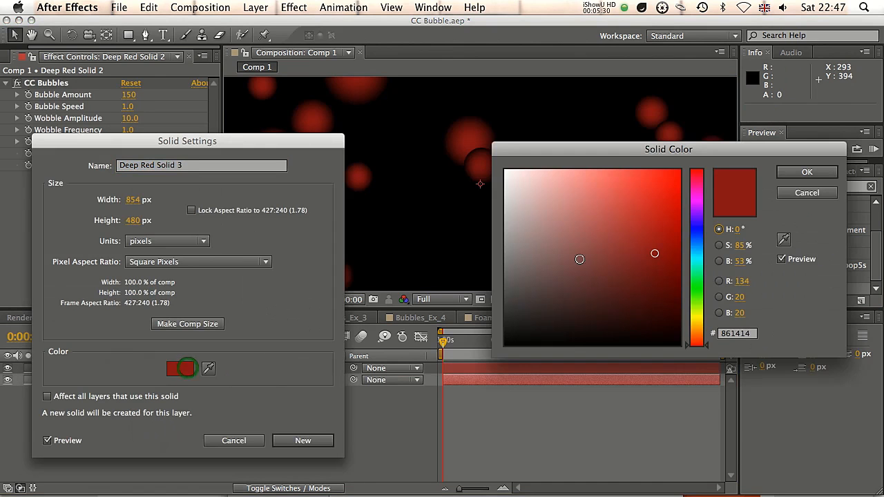
{"action": "left_click_drag", "start_coordinate": [711, 348], "coordinate": [706, 186]}
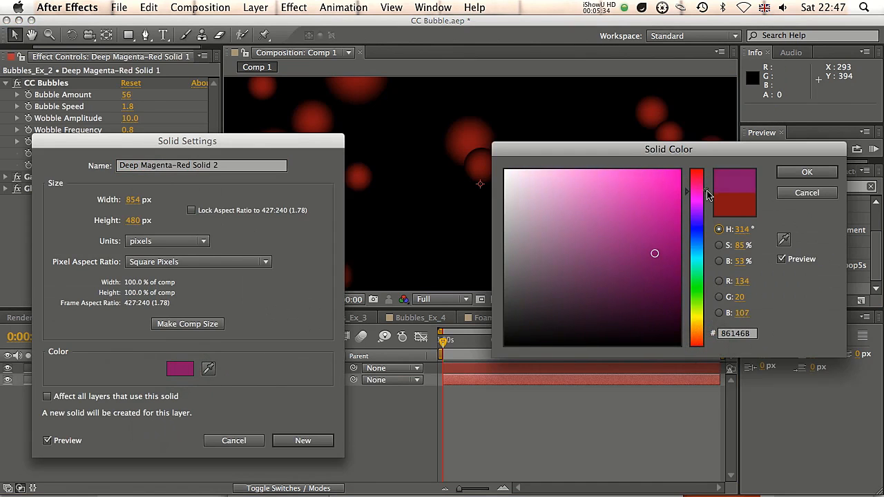
{"action": "key", "text": "Return"}
{"action": "left_click", "coordinate": [320, 446]}
{"action": "key", "text": "super+alt+shift+e"}
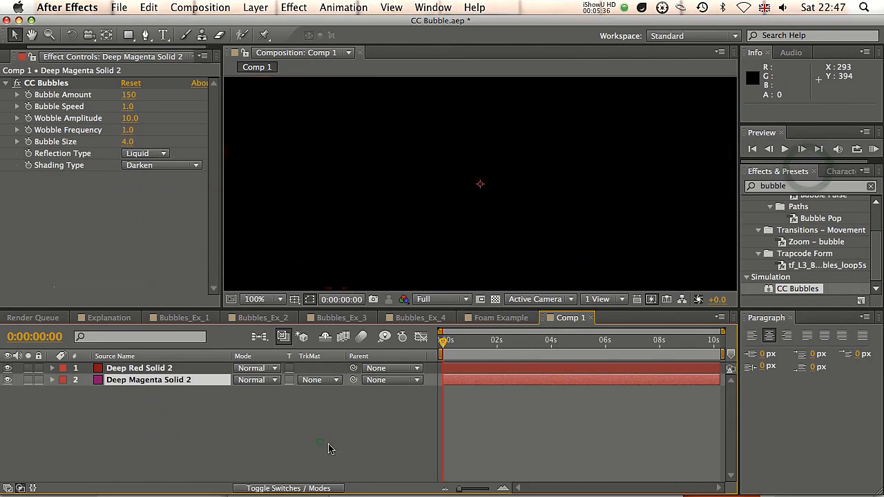
{"action": "left_click_drag", "start_coordinate": [131, 144], "coordinate": [223, 134]}
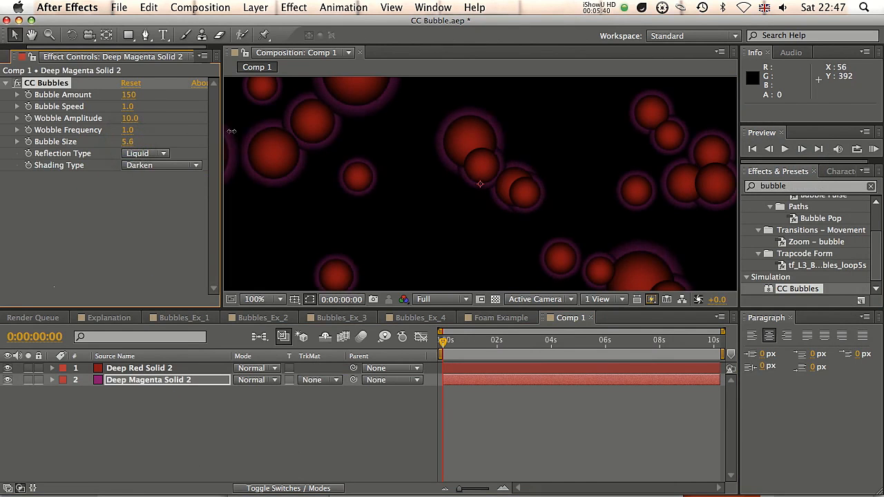
Duplicate the magenta bubbles layer and turn the bottom copy into a deep purple solid with Bubble Size 7.1
{"action": "key", "text": "super+d"}
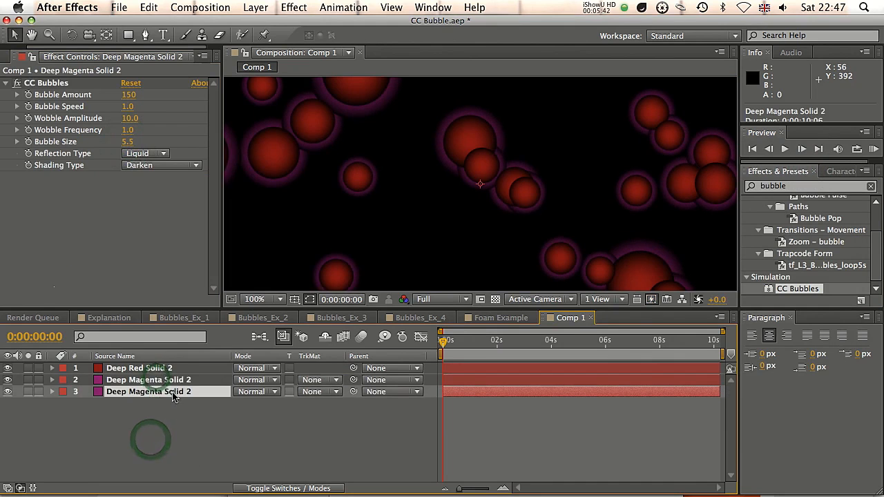
{"action": "key", "text": "super+shift+y"}
{"action": "left_click", "coordinate": [179, 369]}
{"action": "left_click_drag", "start_coordinate": [694, 192], "coordinate": [694, 218]}
{"action": "key", "text": "Return"}
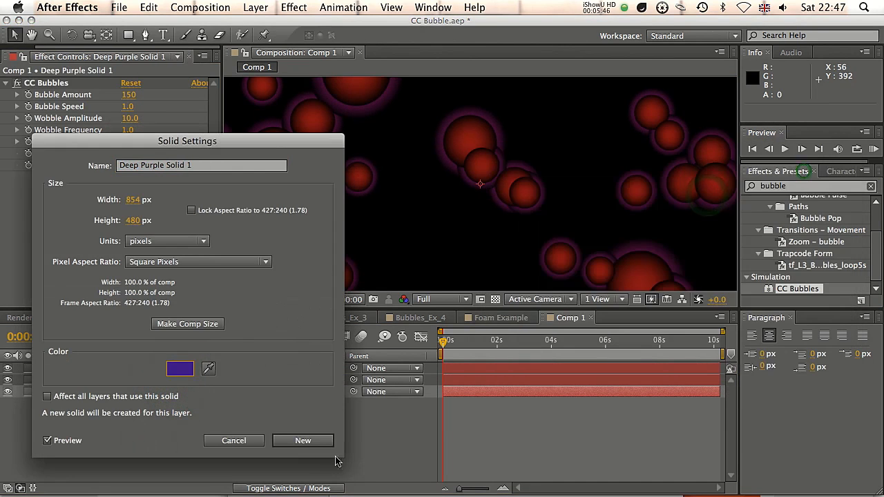
{"action": "key", "text": "Return"}
{"action": "left_click", "coordinate": [326, 438]}
{"action": "left_click_drag", "start_coordinate": [128, 141], "coordinate": [188, 133]}
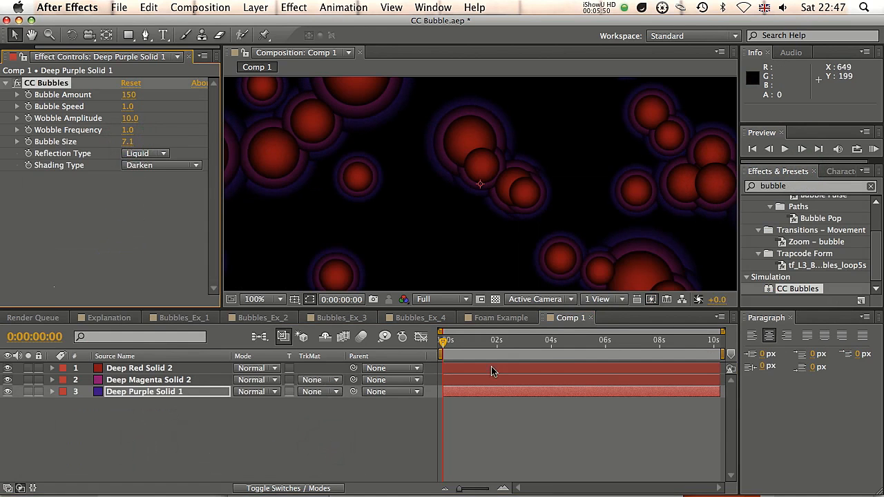
Return to Bubbles_Ex_3, compare the CC Bubbles settings across its colored solid layers, and scrub to 0:00:04:17
{"action": "left_click", "coordinate": [501, 318]}
{"action": "left_click", "coordinate": [421, 318]}
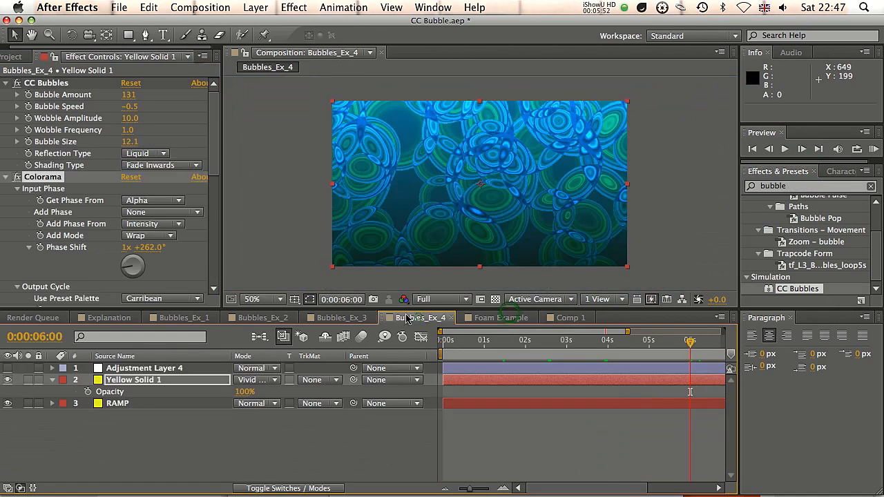
{"action": "left_click", "coordinate": [342, 317]}
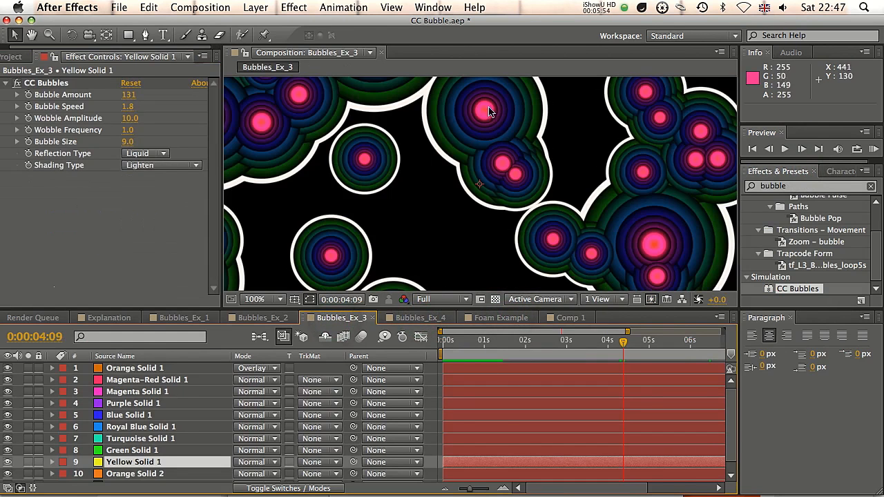
{"action": "left_click", "coordinate": [167, 369]}
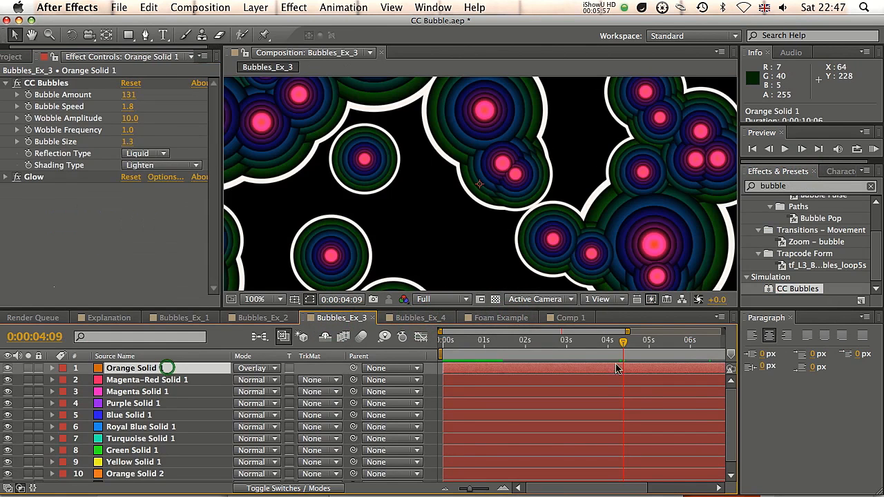
{"action": "left_click", "coordinate": [734, 415]}
{"action": "left_click", "coordinate": [167, 465]}
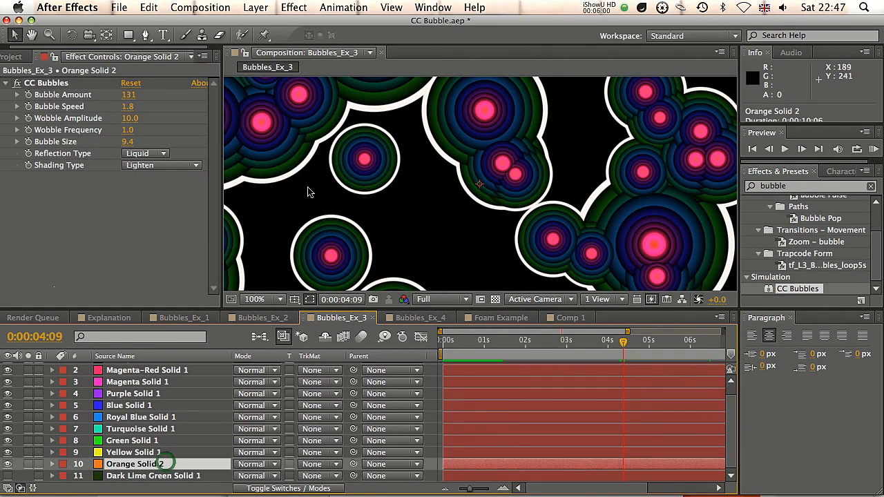
{"action": "left_click", "coordinate": [166, 453]}
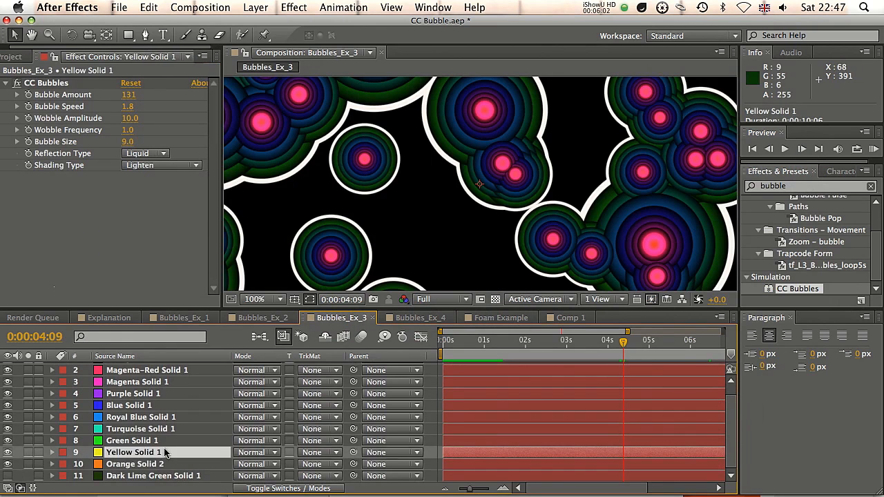
{"action": "left_click", "coordinate": [166, 441]}
{"action": "left_click", "coordinate": [167, 429]}
{"action": "left_click", "coordinate": [168, 417]}
{"action": "left_click", "coordinate": [167, 405]}
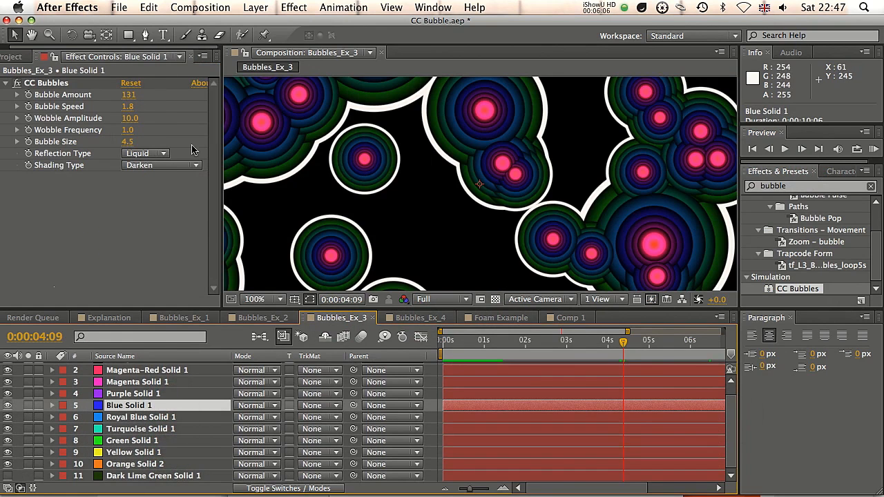
{"action": "left_click_drag", "start_coordinate": [637, 344], "coordinate": [637, 342]}
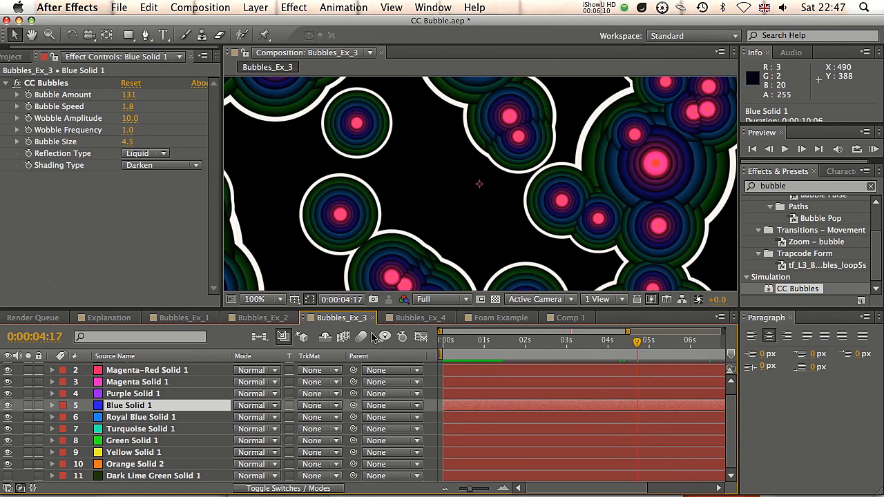
Open the Bubbles_Ex_4 composition and scrub to 0:00:01:12
{"action": "left_click", "coordinate": [420, 319]}
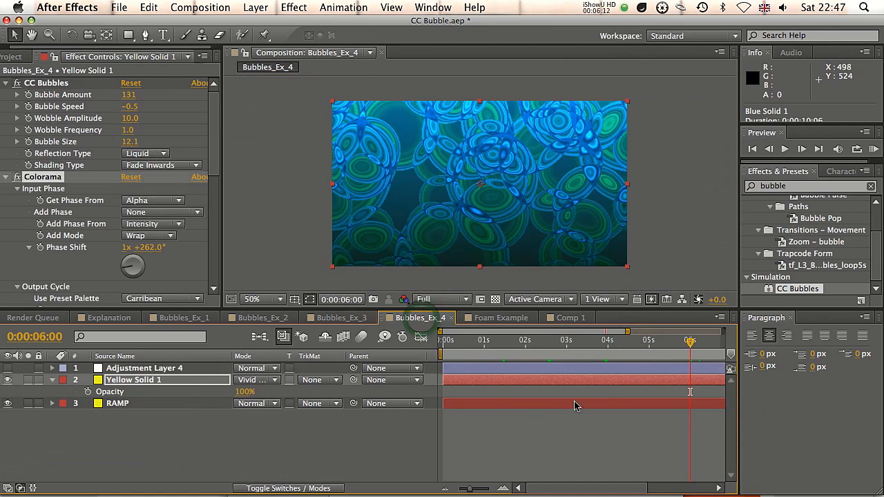
{"action": "left_click", "coordinate": [450, 341]}
{"action": "left_click_drag", "start_coordinate": [451, 343], "coordinate": [505, 341]}
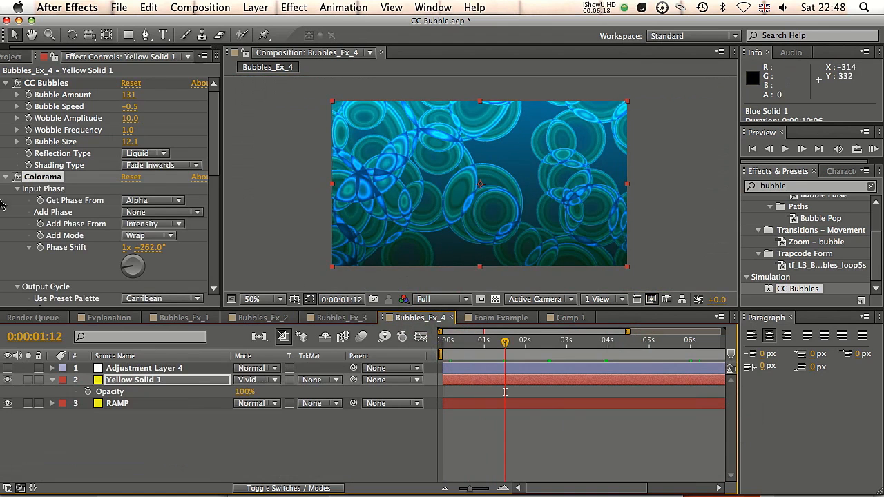
Collapse the CC Bubbles and Colorama settings on Yellow Solid 1 and disable the Colorama effect
{"action": "left_click_drag", "start_coordinate": [214, 143], "coordinate": [212, 115]}
{"action": "left_click", "coordinate": [6, 83]}
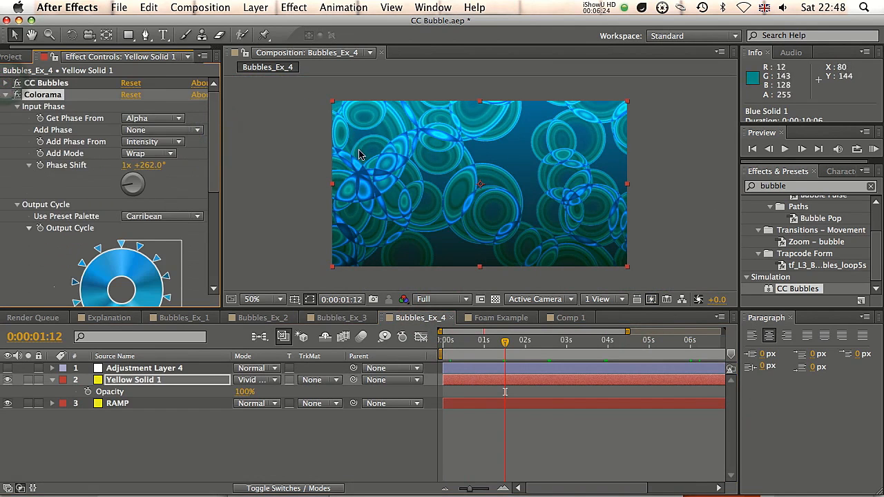
{"action": "left_click", "coordinate": [5, 95]}
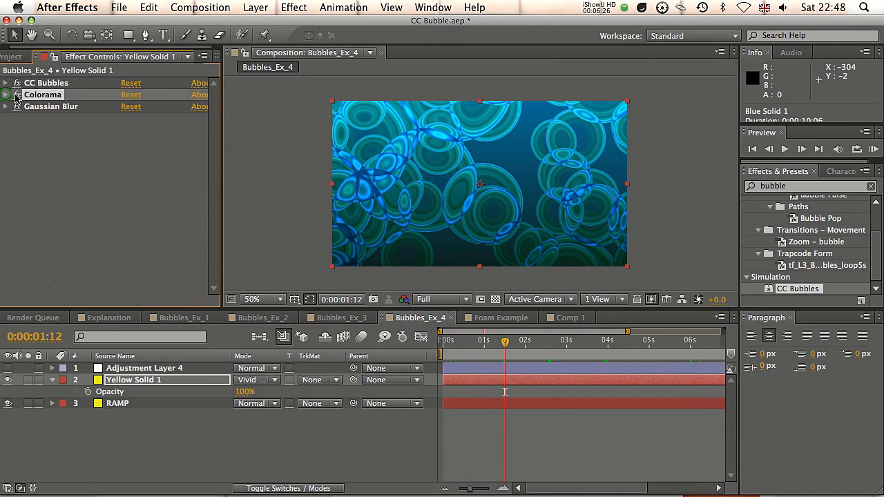
{"action": "left_click", "coordinate": [16, 94]}
{"action": "left_click", "coordinate": [16, 107]}
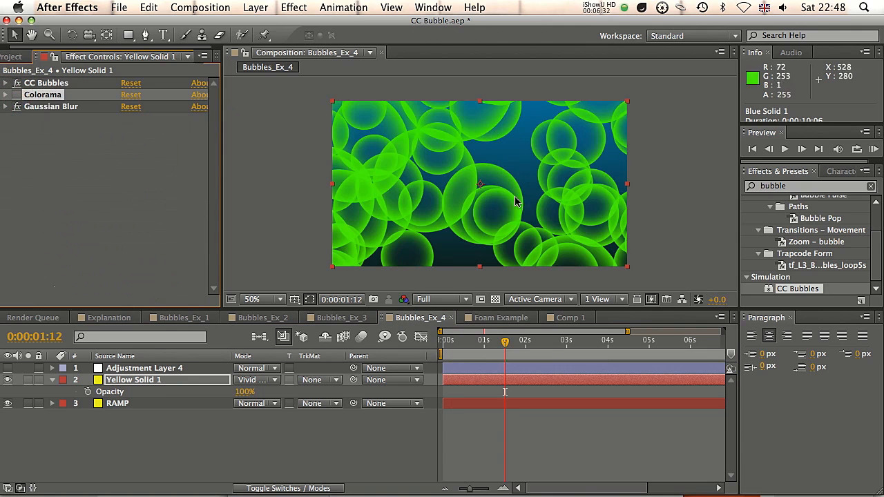
Scrub Bubbles_Ex_4 to 0:00:03:12, re-enable Colorama on Yellow Solid 1 and expand its settings
{"action": "left_click_drag", "start_coordinate": [506, 342], "coordinate": [587, 340]}
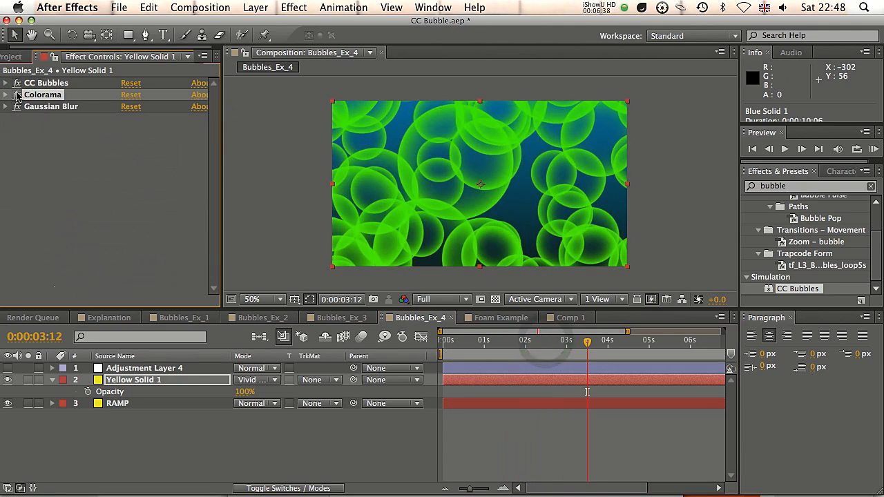
{"action": "left_click", "coordinate": [16, 95]}
{"action": "left_click", "coordinate": [5, 95]}
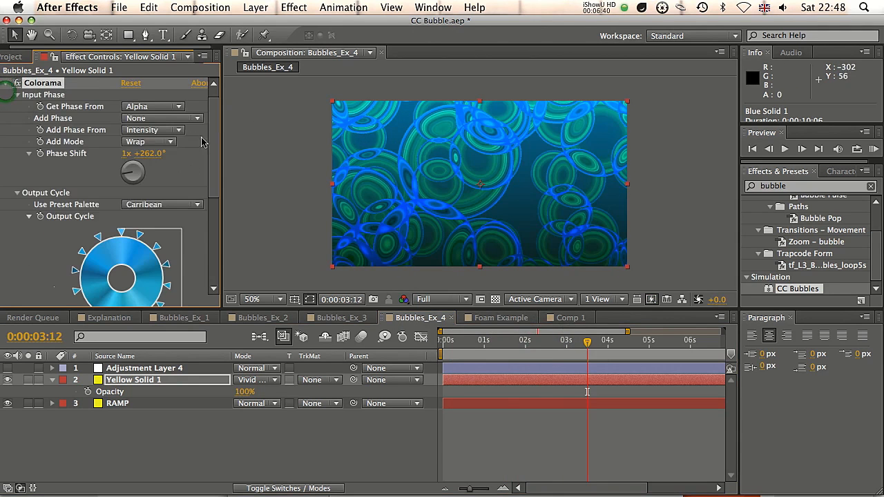
Examine Colorama's Get Phase From options and its Input Phase, Output Cycle and Cycle Repetitions settings
{"action": "left_click", "coordinate": [148, 111]}
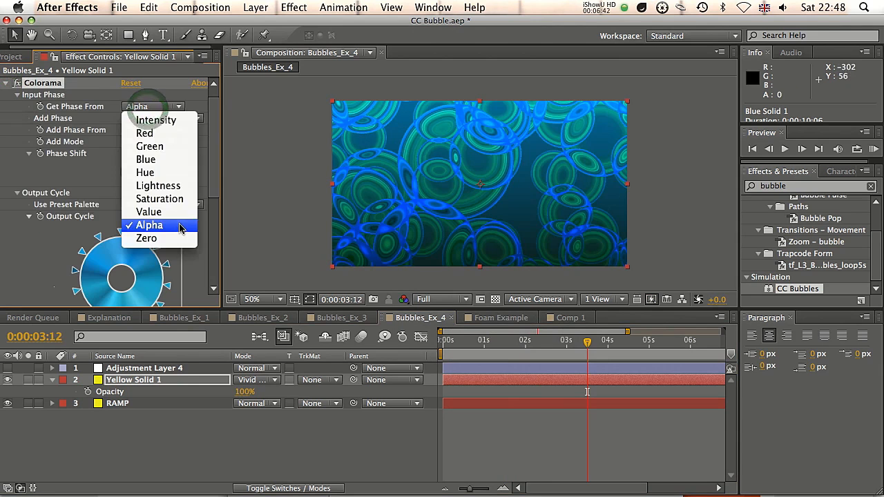
{"action": "left_click", "coordinate": [232, 158]}
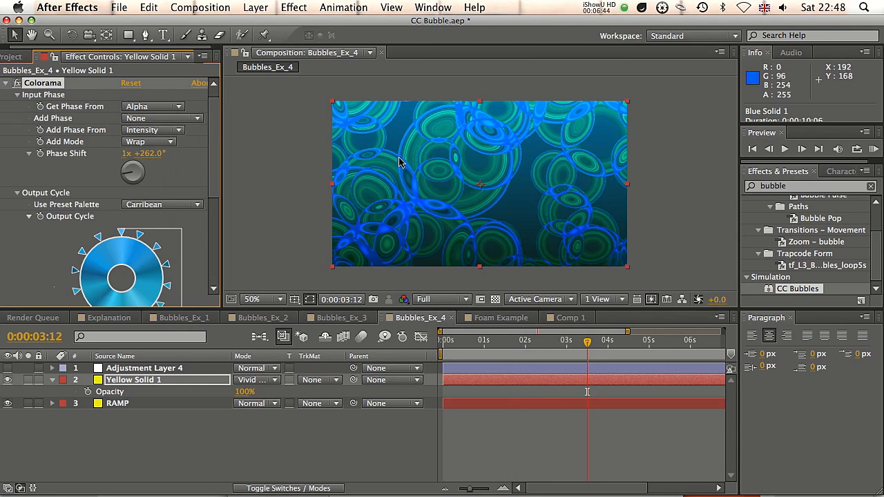
{"action": "key", "text": "super+z"}
{"action": "left_click", "coordinate": [217, 124]}
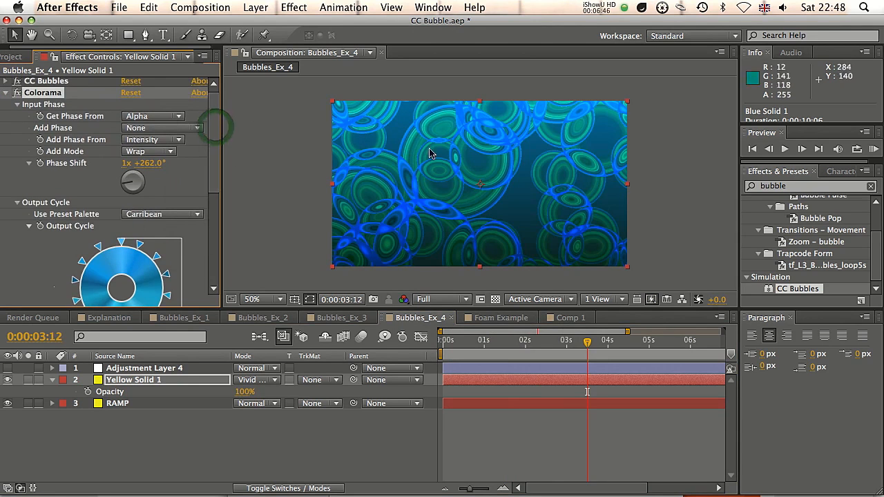
{"action": "left_click_drag", "start_coordinate": [213, 158], "coordinate": [213, 192]}
{"action": "left_click_drag", "start_coordinate": [214, 153], "coordinate": [212, 143]}
{"action": "left_click", "coordinate": [166, 158]}
{"action": "left_click", "coordinate": [183, 290]}
{"action": "left_click_drag", "start_coordinate": [213, 181], "coordinate": [213, 228]}
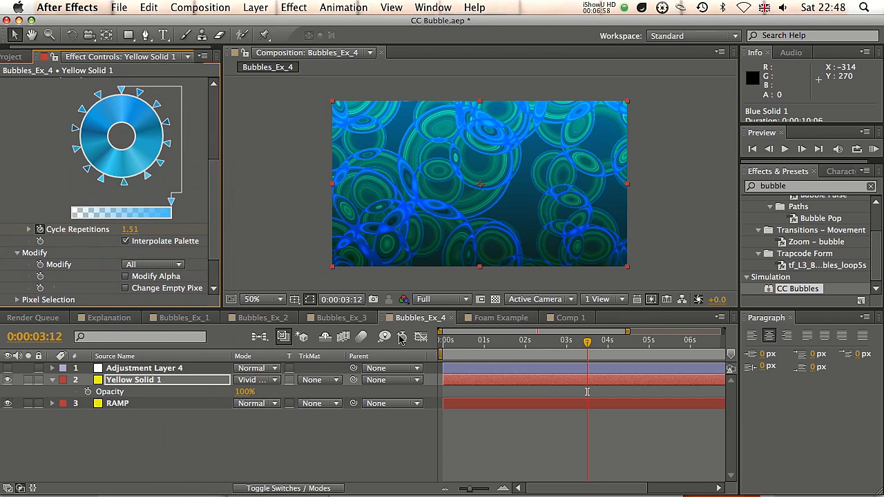
Reveal the keyframed Cycle Repetitions on Yellow Solid 1 and scrub through the composition to examine its animation, stopping at 0:00:03:17
{"action": "key", "text": "u"}
{"action": "left_click_drag", "start_coordinate": [446, 345], "coordinate": [561, 340]}
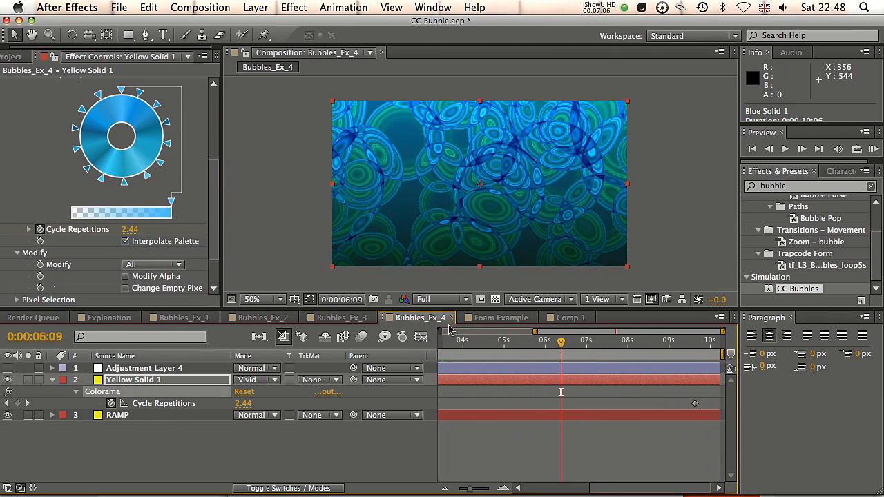
{"action": "left_click_drag", "start_coordinate": [453, 347], "coordinate": [596, 331]}
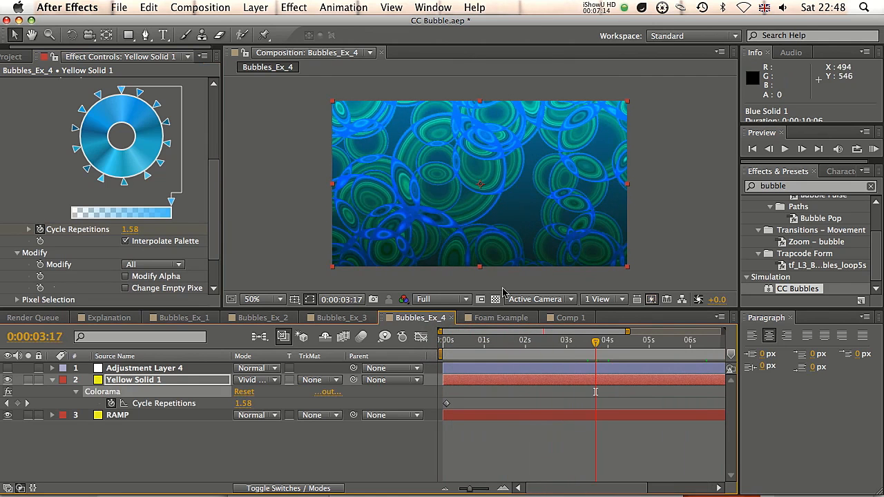
Try Colorama's Modify Alpha option on Yellow Solid 1, check it at 0:00:00:20, and turn it back off
{"action": "scroll", "coordinate": [213, 187], "scroll_direction": "down", "scroll_amount": 3}
{"action": "left_click", "coordinate": [212, 178]}
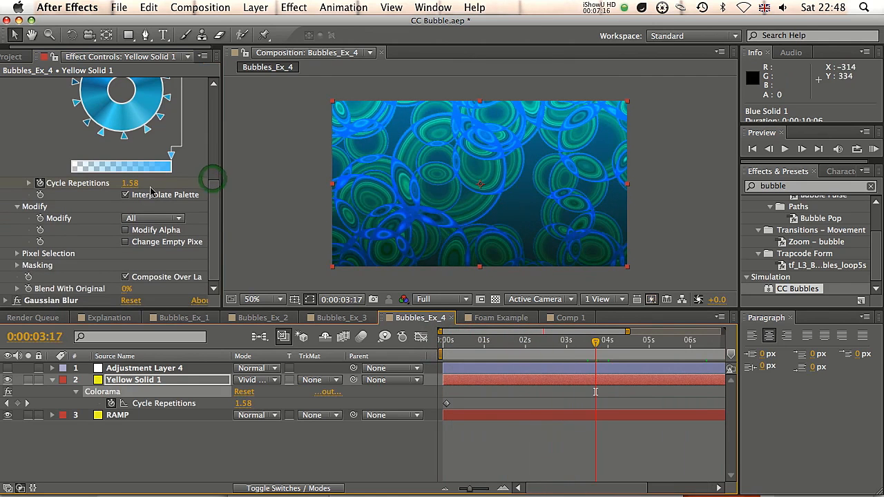
{"action": "left_click", "coordinate": [125, 230]}
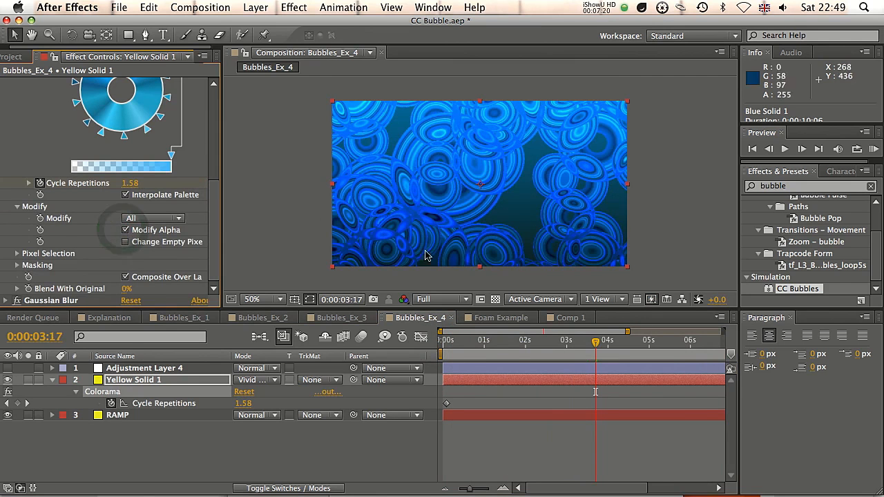
{"action": "left_click_drag", "start_coordinate": [459, 342], "coordinate": [478, 342]}
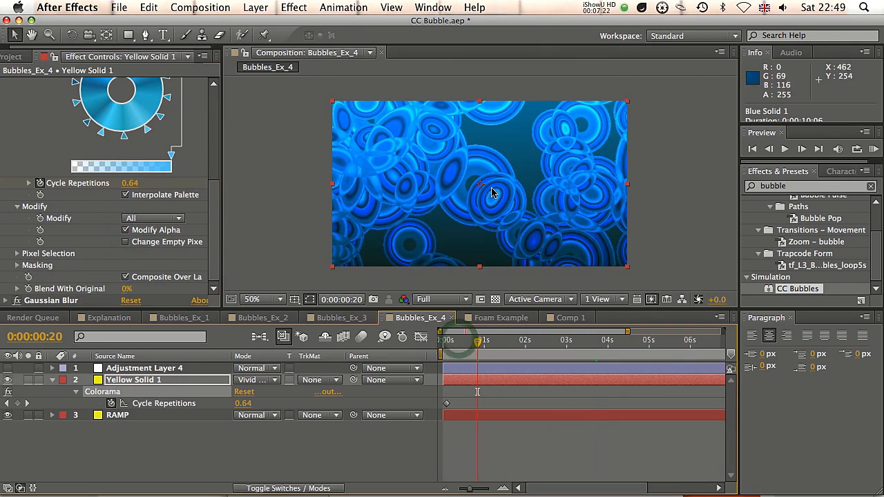
{"action": "left_click", "coordinate": [125, 230]}
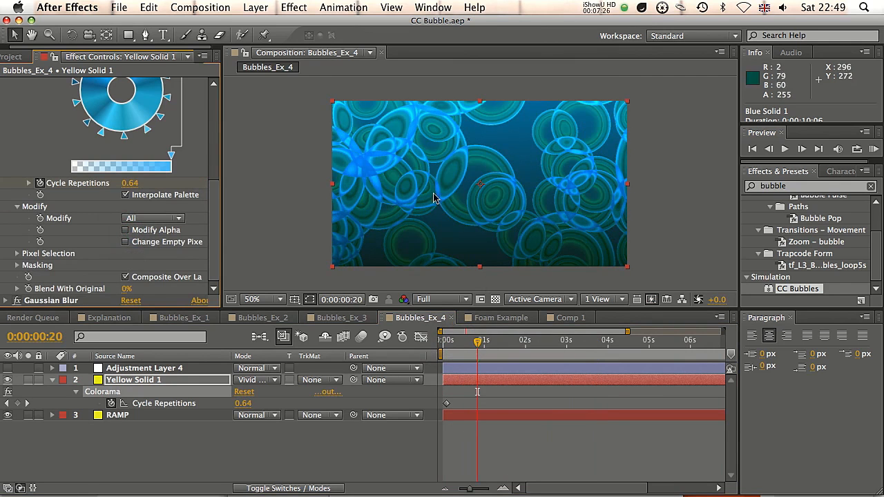
Scrub through the bubbles, return to 0:00:00:00, make Adjustment Layer 4 visible and run a RAM preview
{"action": "left_click_drag", "start_coordinate": [477, 342], "coordinate": [554, 345]}
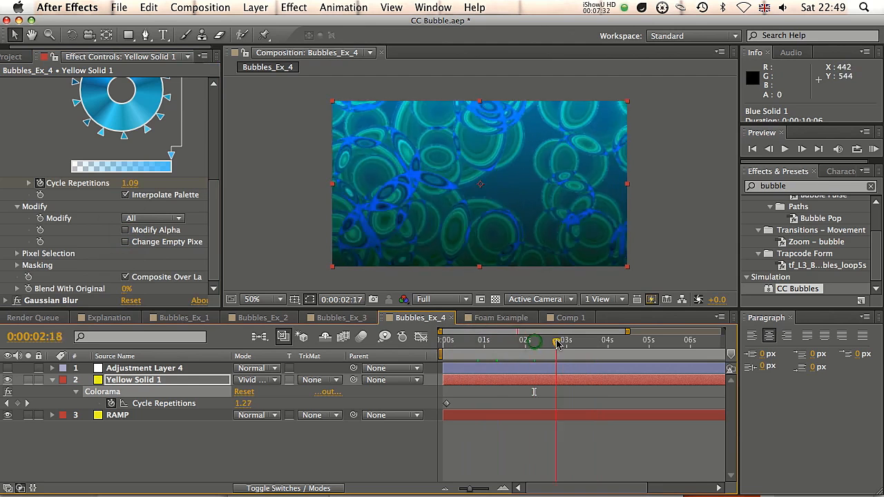
{"action": "key", "text": "Home"}
{"action": "left_click", "coordinate": [7, 368]}
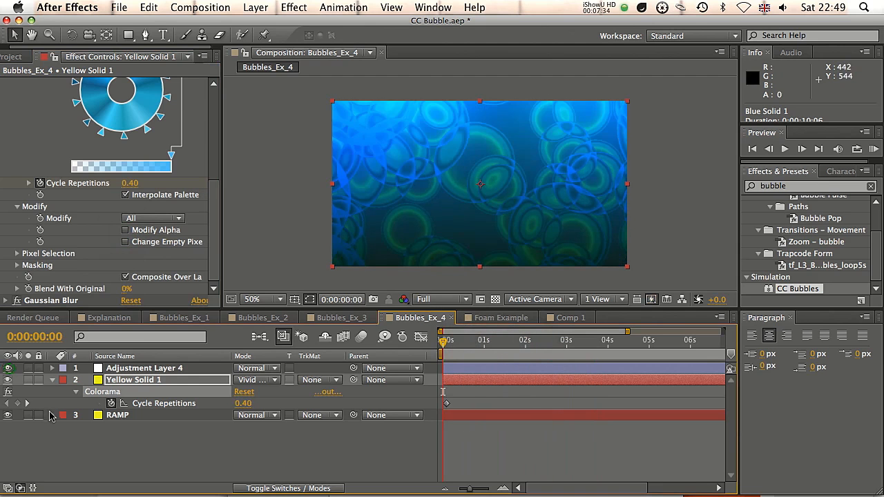
{"action": "key", "text": "KP_0"}
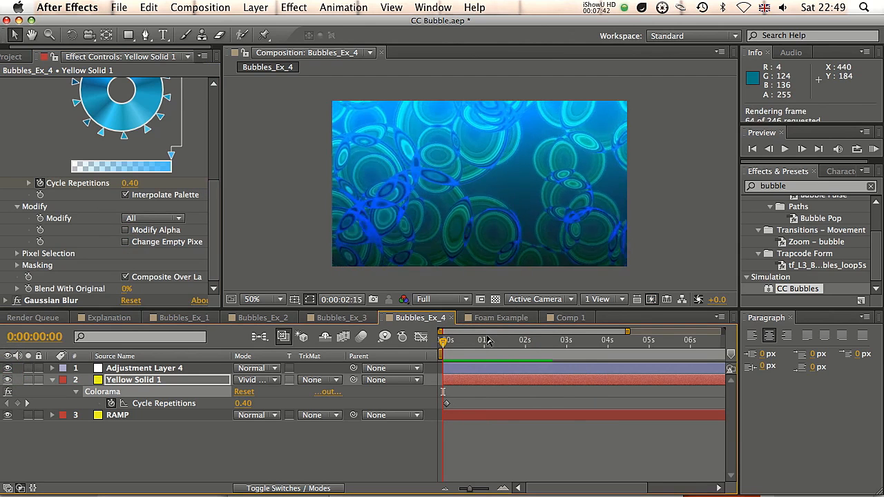
{"action": "left_click", "coordinate": [476, 439]}
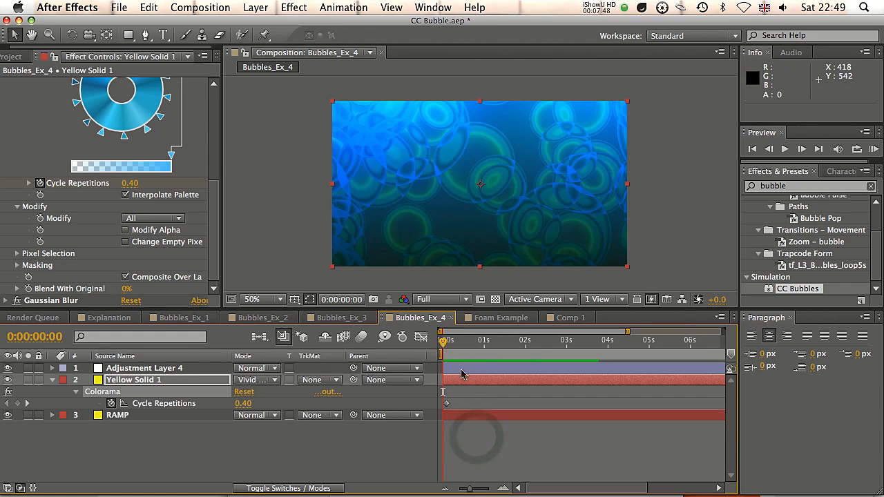
Switch to Chrome, open the zola-media.com tab and look over its home page
{"action": "key", "text": "super+Tab"}
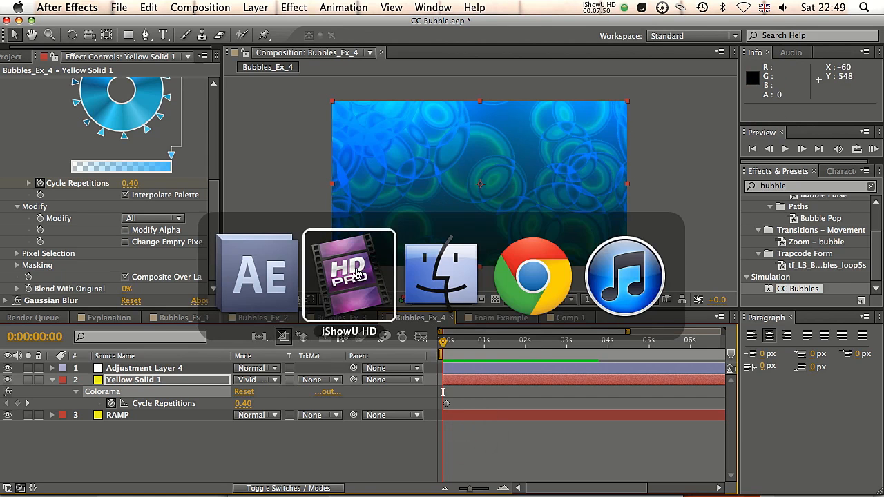
{"action": "left_click", "coordinate": [563, 240]}
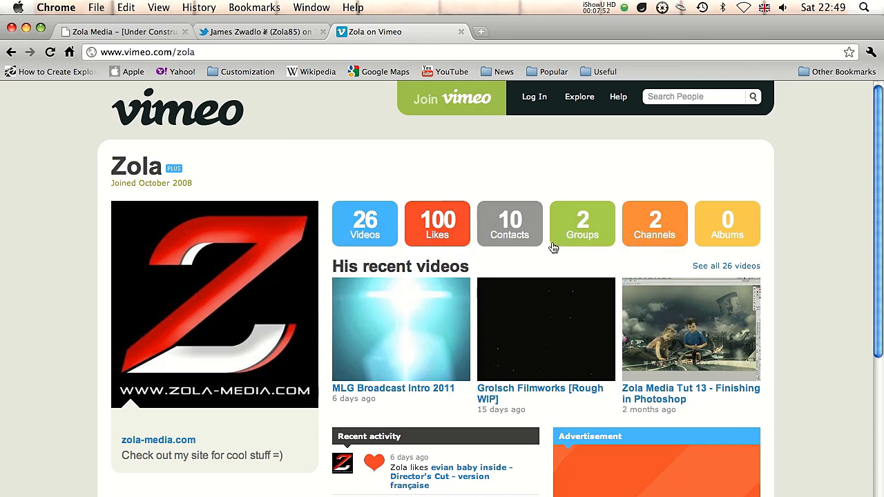
{"action": "key", "text": "super+1"}
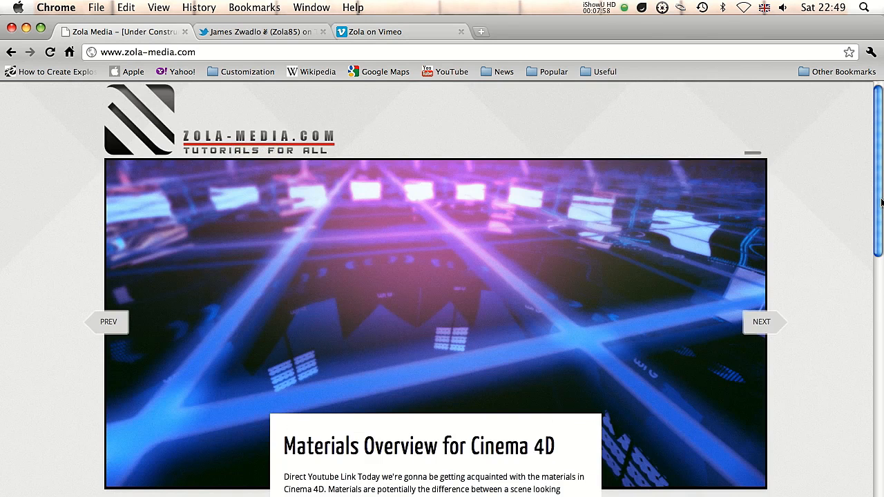
{"action": "scroll", "coordinate": [878, 204], "scroll_direction": "down", "scroll_amount": 4}
{"action": "scroll", "coordinate": [876, 209], "scroll_direction": "up", "scroll_amount": 2}
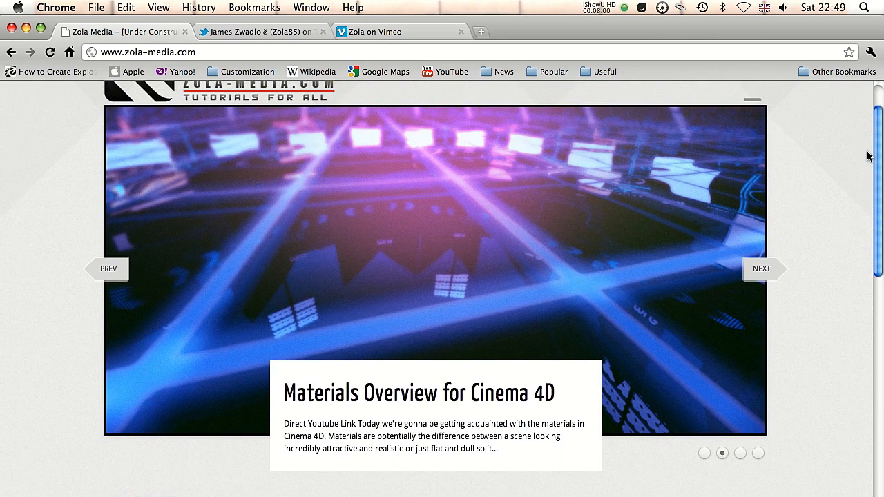
{"action": "scroll", "coordinate": [878, 138], "scroll_direction": "up", "scroll_amount": 2}
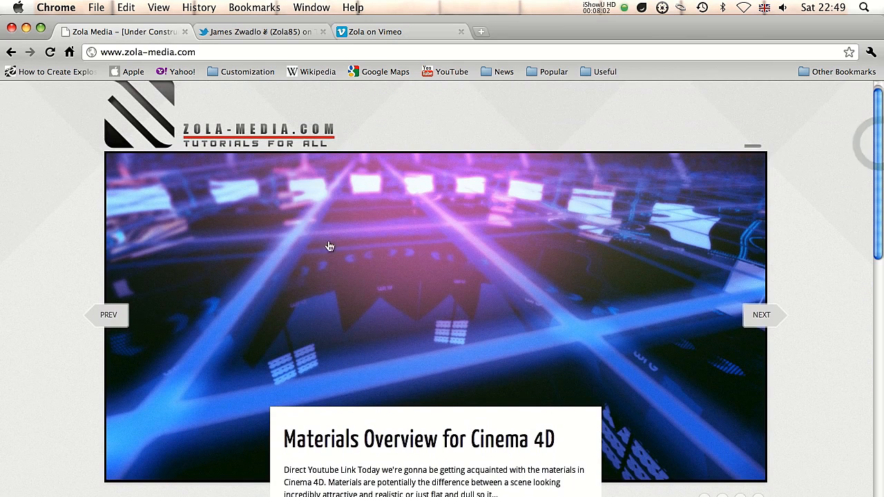
{"action": "scroll", "coordinate": [876, 144], "scroll_direction": "up", "scroll_amount": 1}
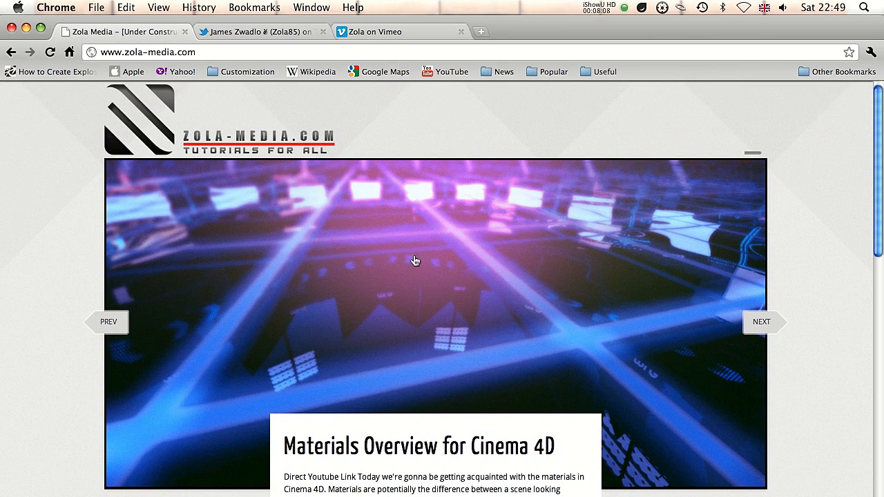
View the tutorial author's Twitter profile and the Vimeo page with the recent videos
{"action": "key", "text": "ctrl+Tab"}
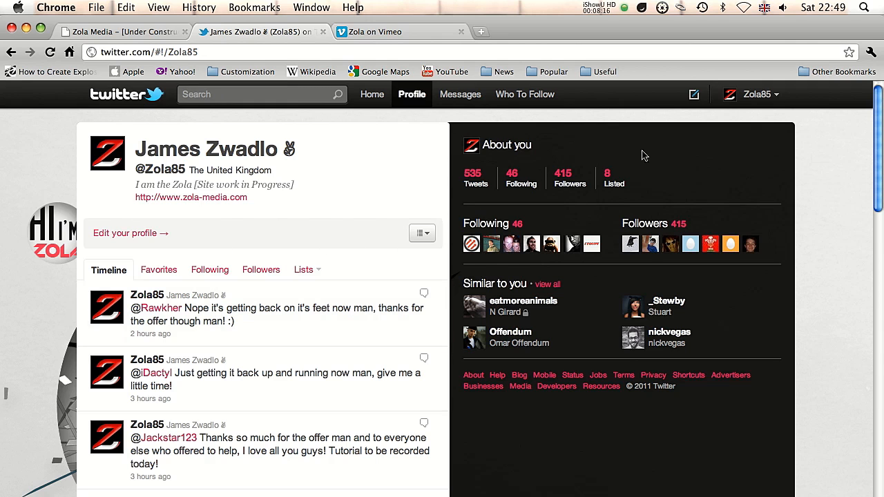
{"action": "scroll", "coordinate": [879, 141], "scroll_direction": "down", "scroll_amount": 1}
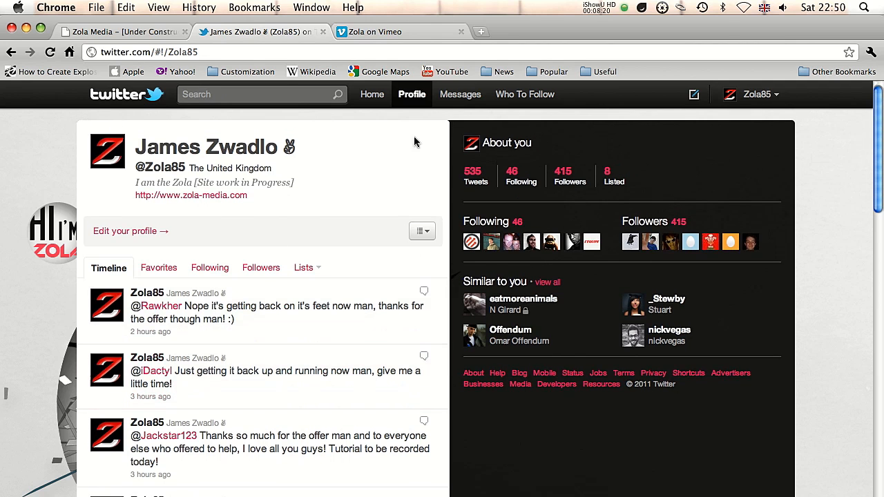
{"action": "left_click", "coordinate": [370, 32]}
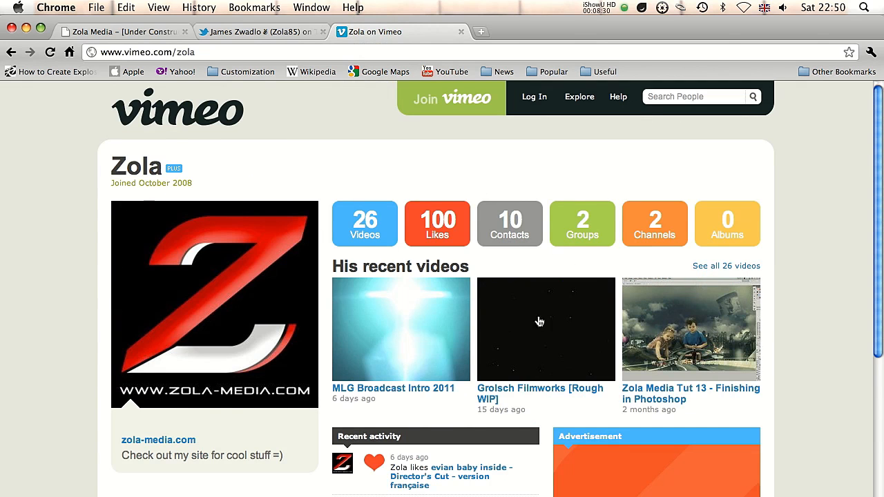
{"action": "left_click_drag", "start_coordinate": [874, 124], "coordinate": [875, 137]}
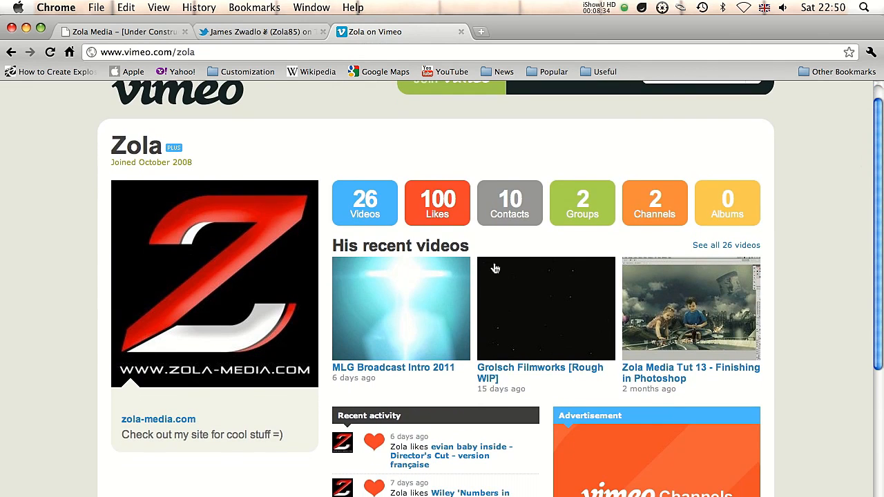